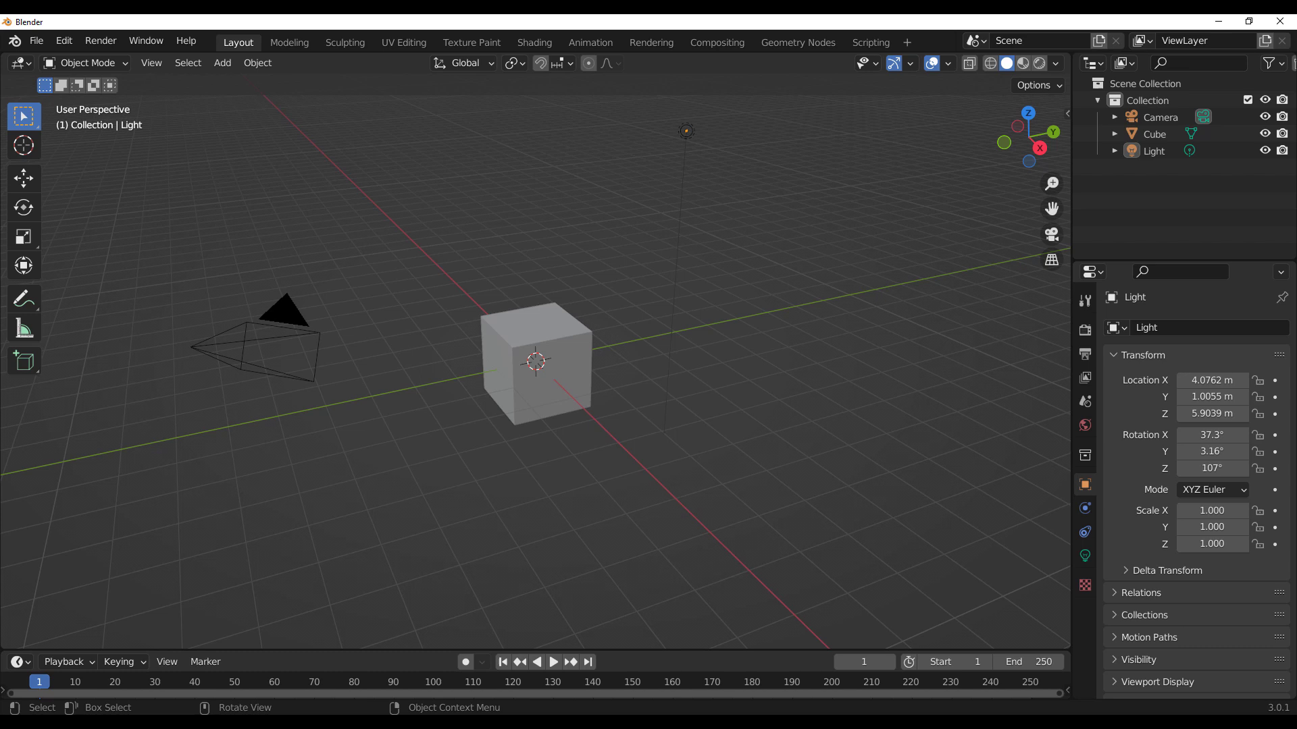
# Check the File Paths preferences for the Terrain Scapes asset library, then close Preferences.
pyautogui.hotkey('alt', 'Tab')
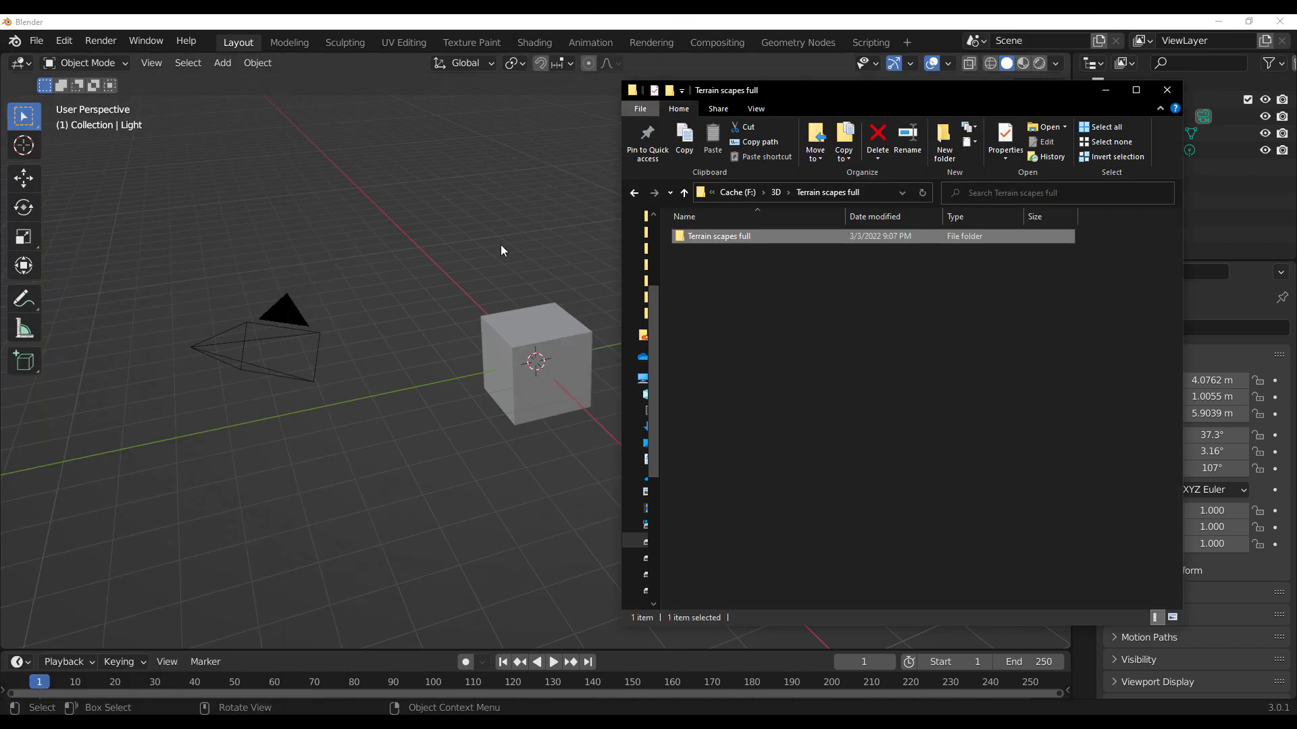
pyautogui.hotkey('alt', 'Tab')
pyautogui.click(61, 42)
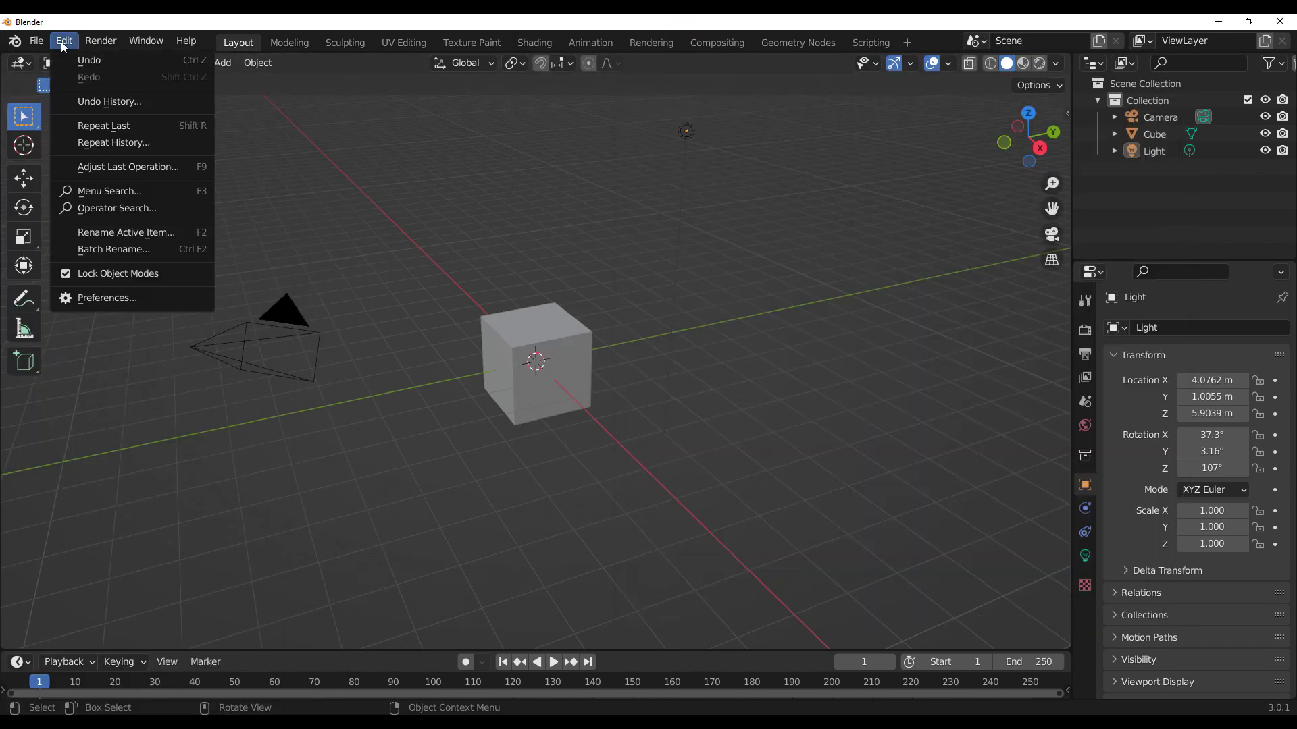
pyautogui.click(125, 294)
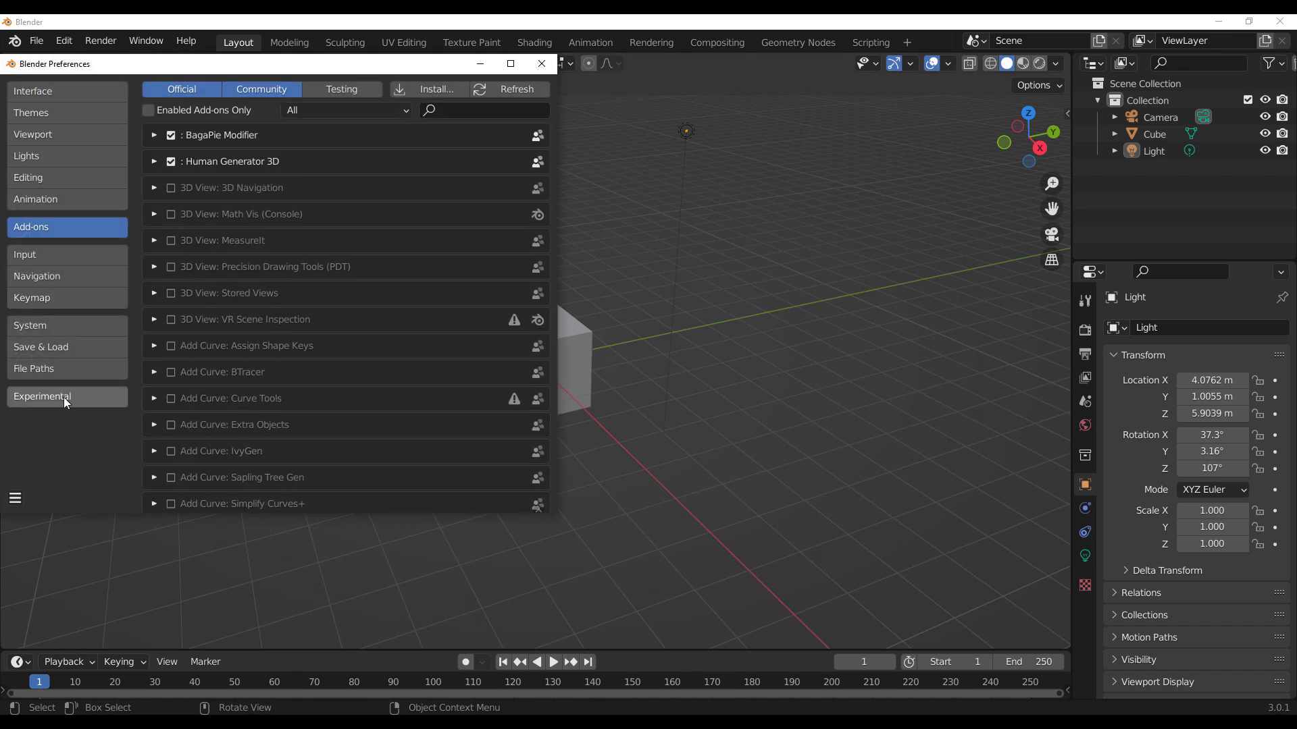
pyautogui.click(65, 368)
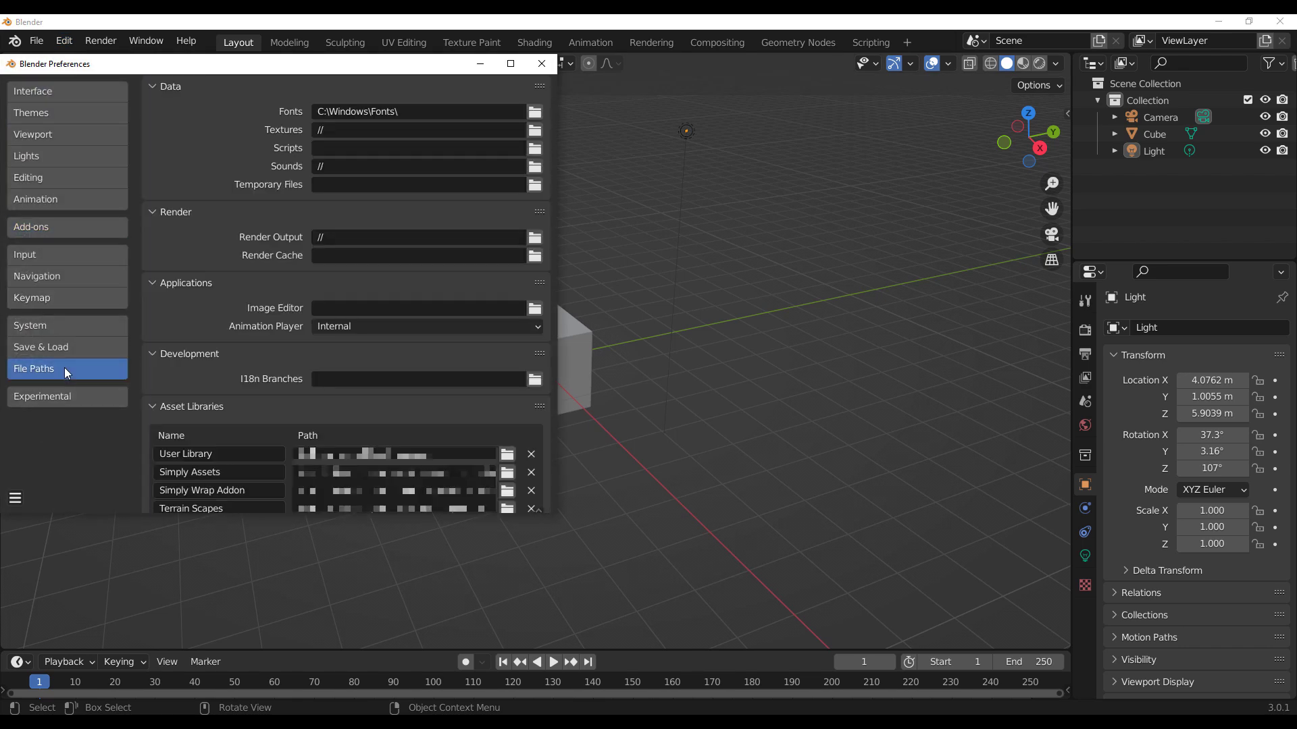
pyautogui.scroll(-2, 203, 408)
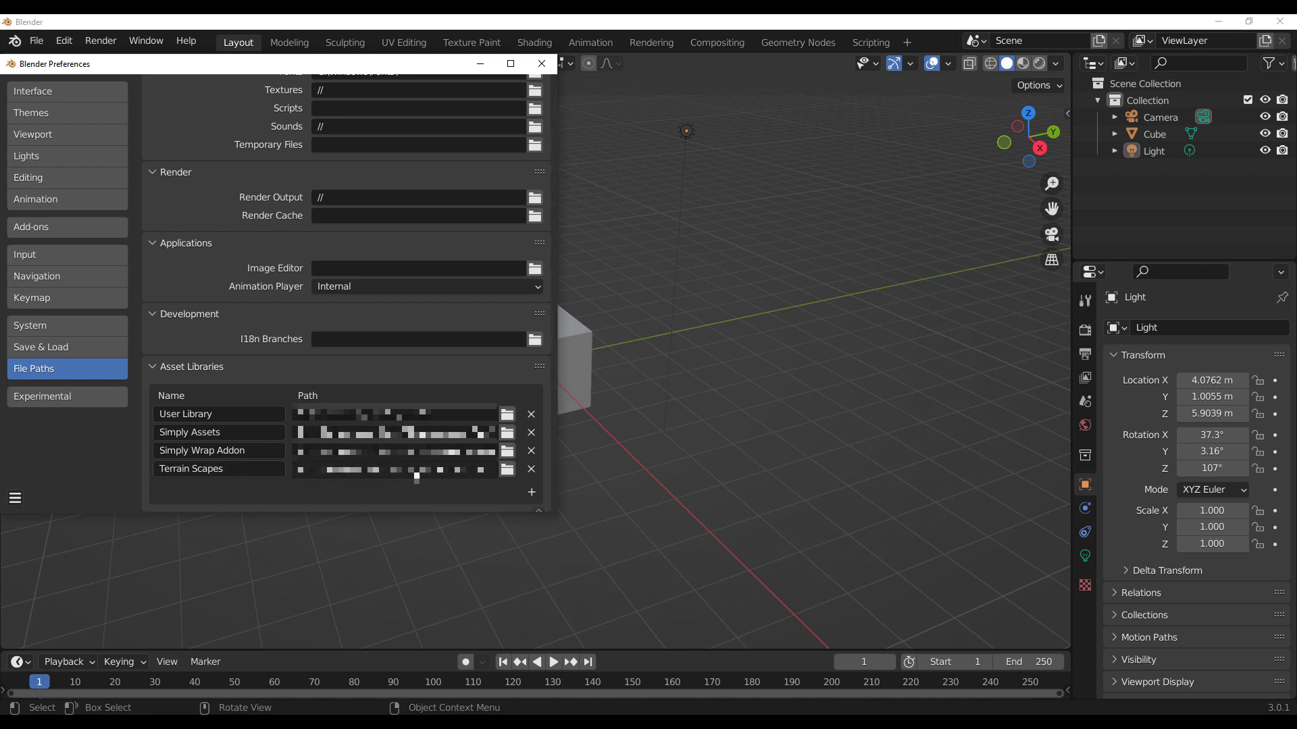
pyautogui.click(13, 648)
# Split off a left area as an Asset Browser showing the Terrain Scapes library.
pyautogui.moveTo(8, 644); pyautogui.dragTo(406, 601)
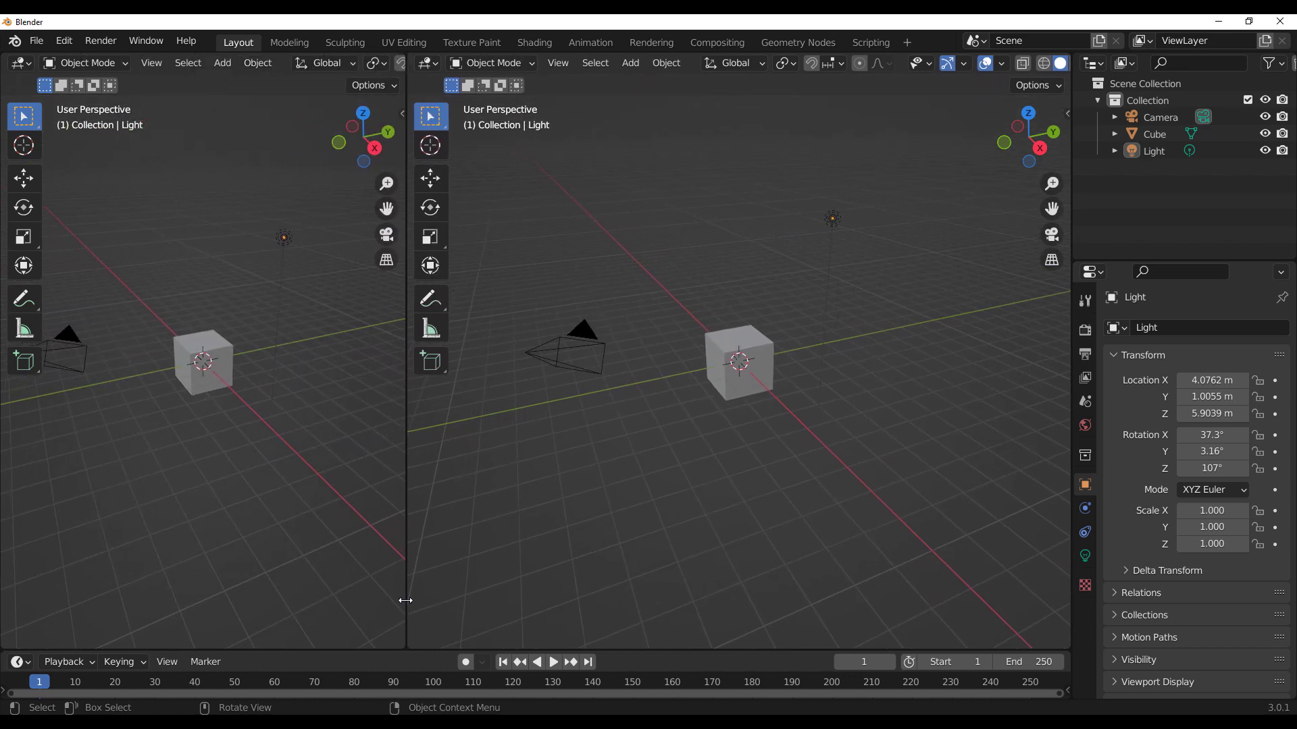
pyautogui.click(21, 65)
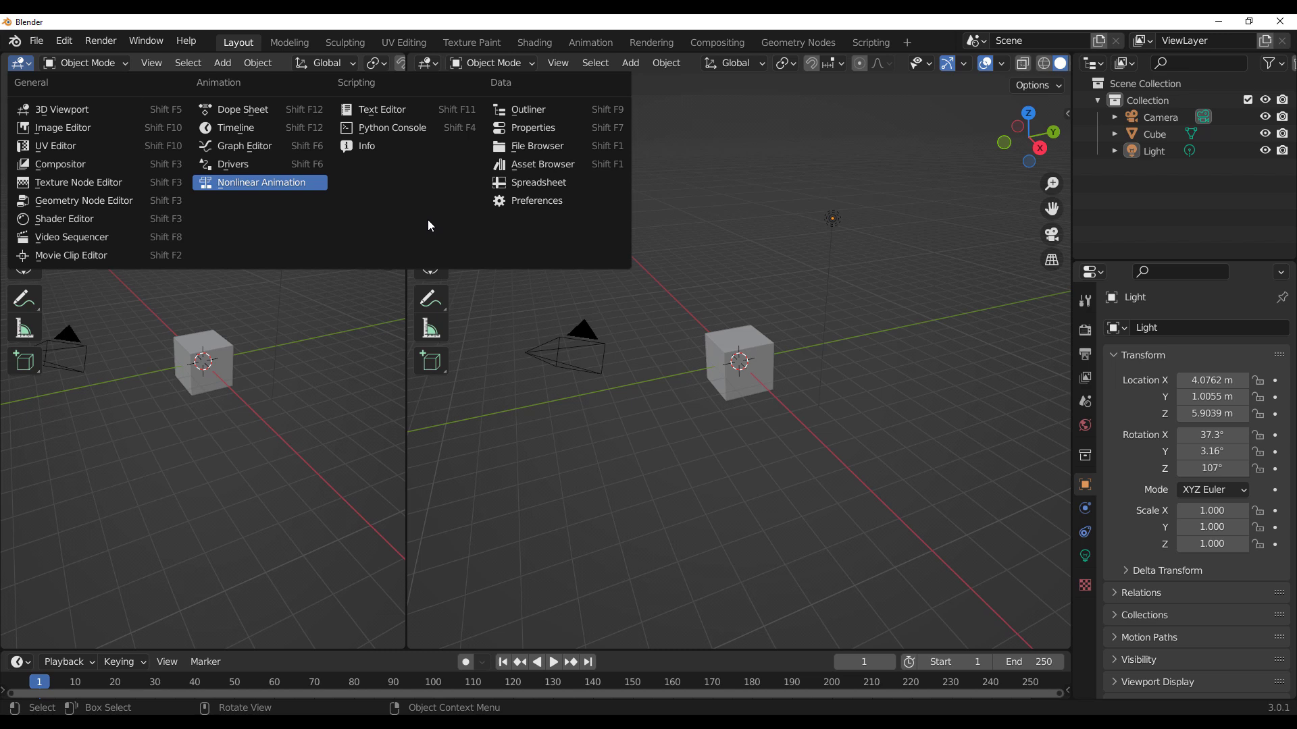
pyautogui.click(538, 164)
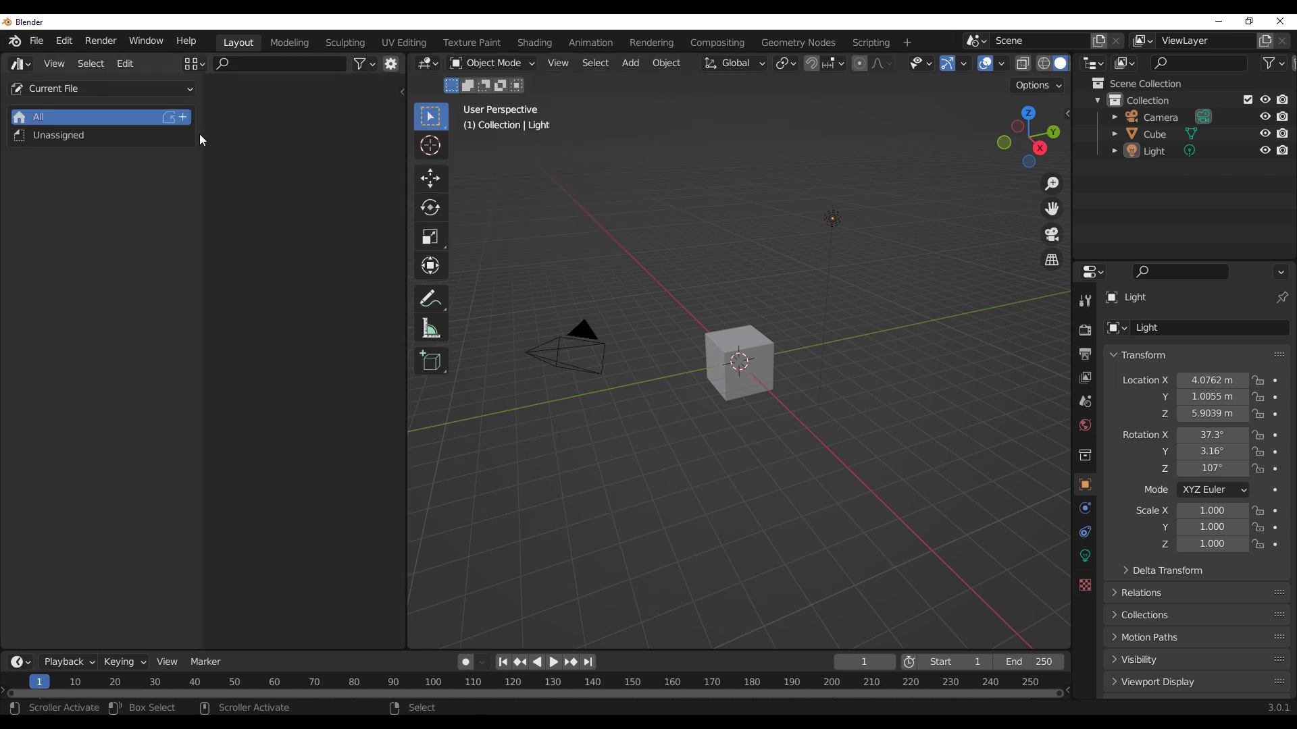
pyautogui.click(148, 89)
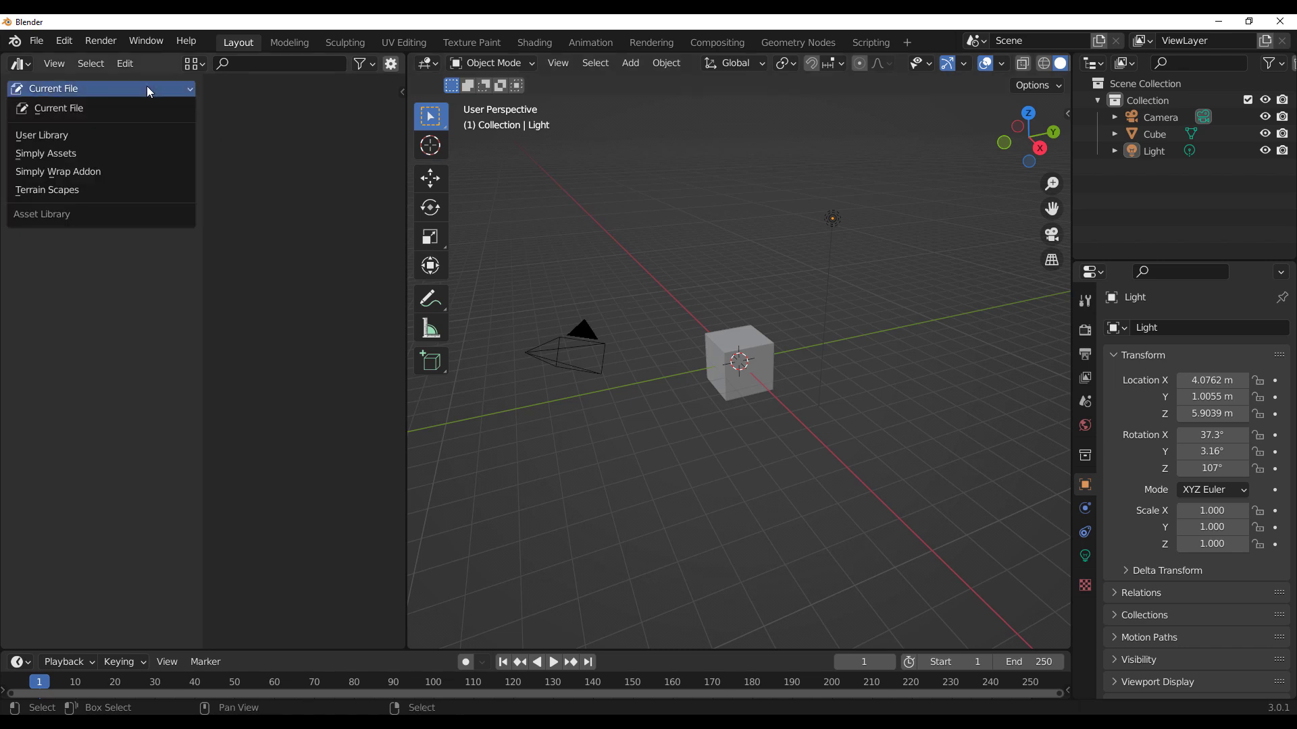
pyautogui.click(83, 188)
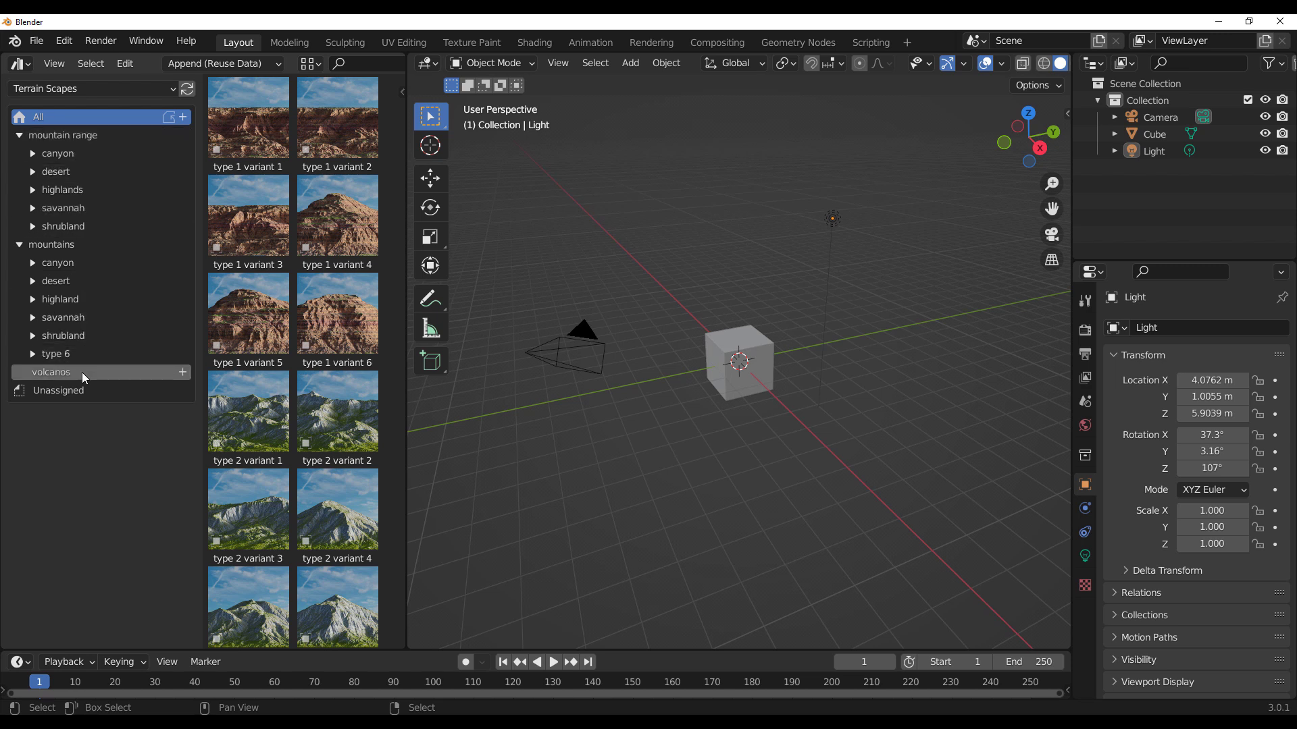
# Step through the mountain range canyon, desert, highlands and savannah catalogs to shrubland.
pyautogui.click(55, 136)
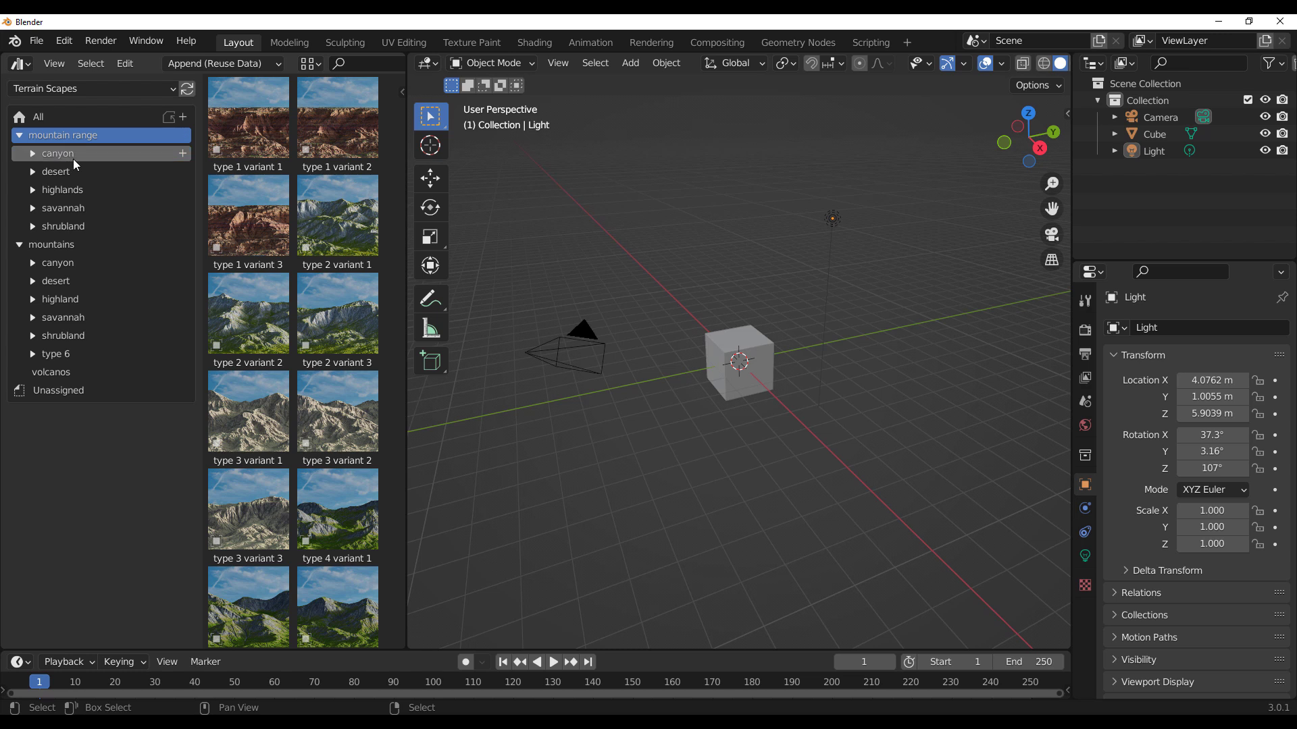
pyautogui.click(73, 159)
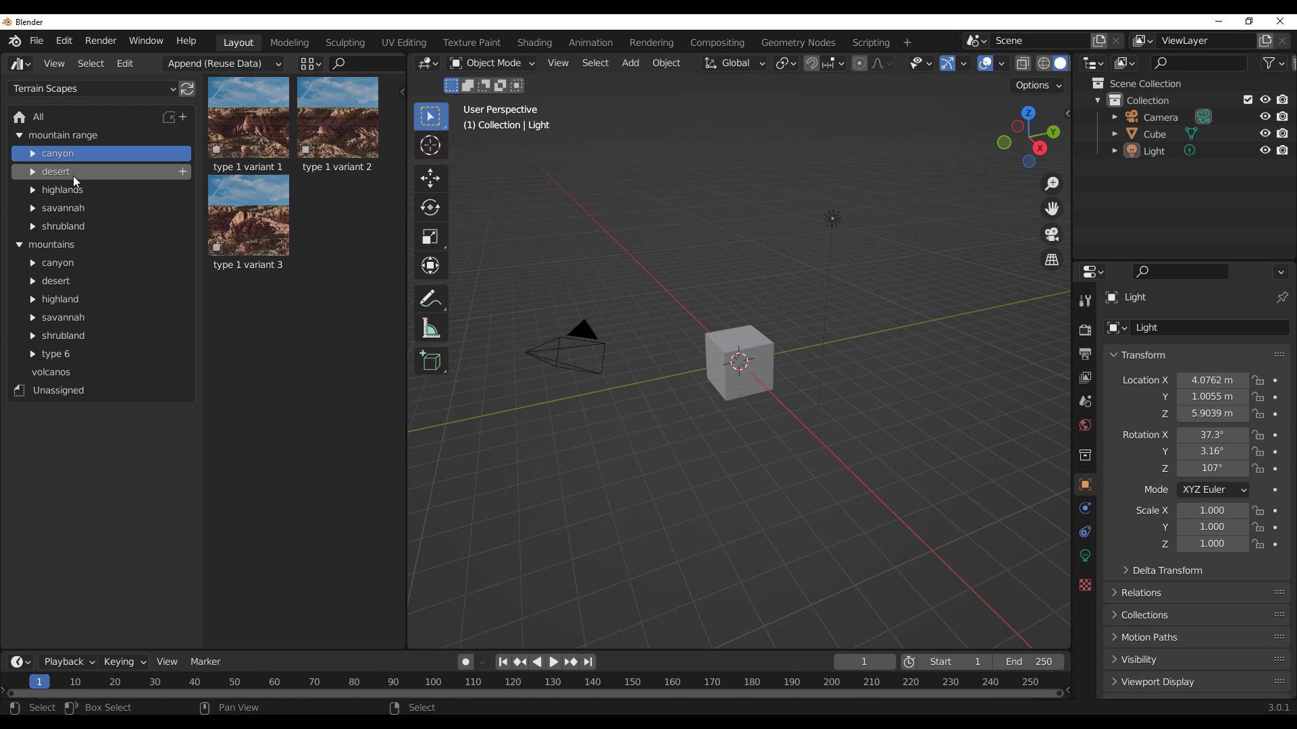
pyautogui.click(73, 173)
pyautogui.click(71, 190)
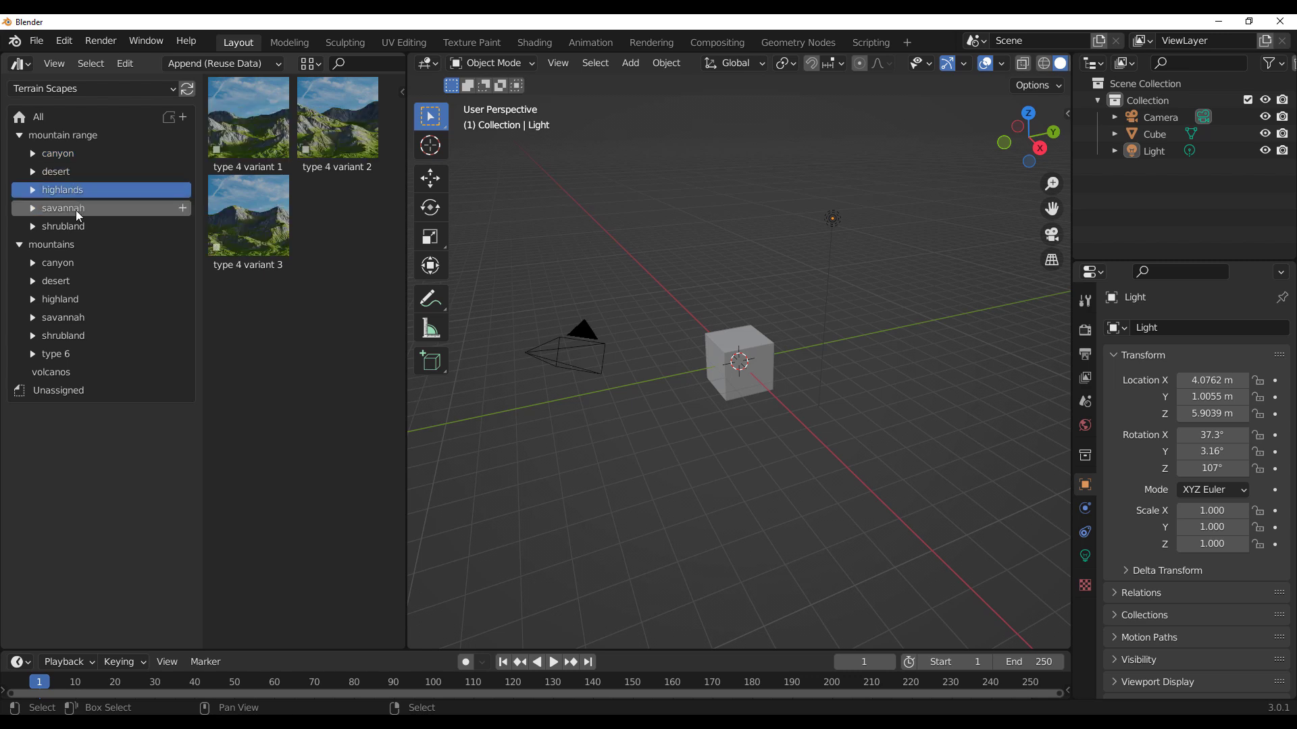
pyautogui.click(76, 209)
pyautogui.click(78, 228)
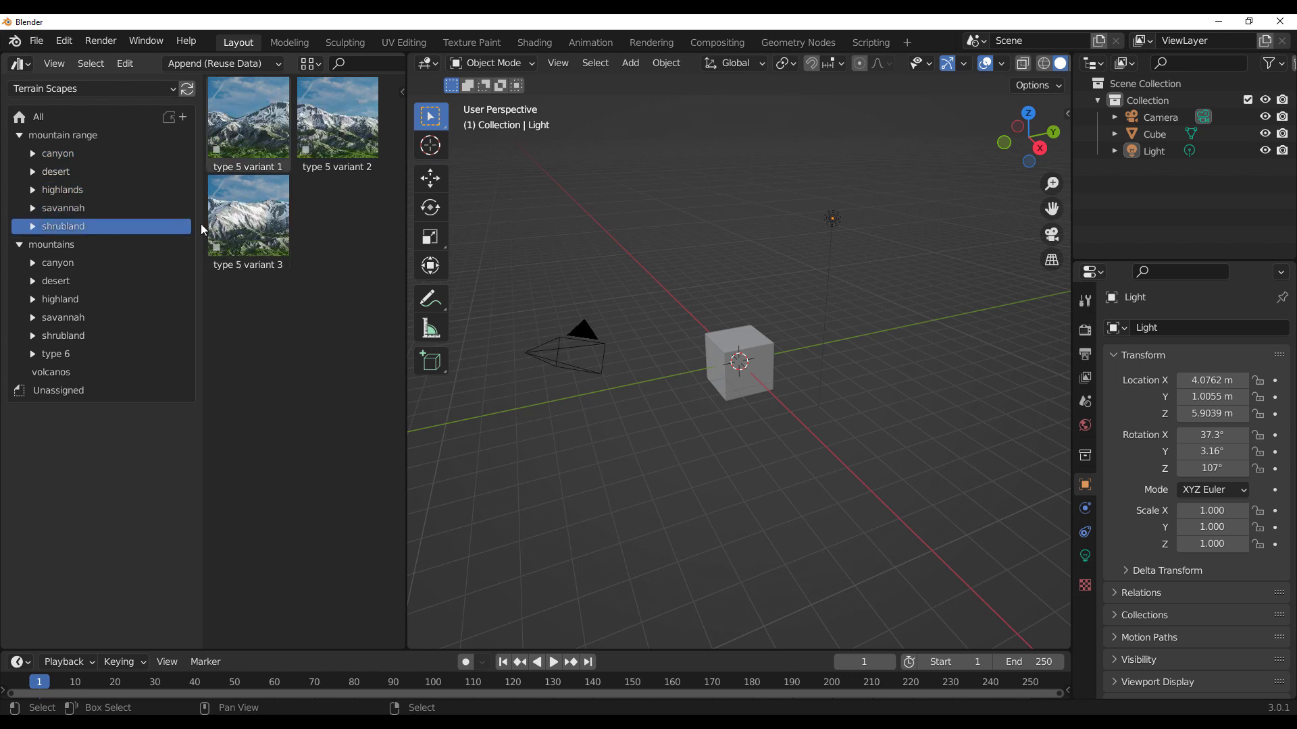
# Delete the default cube and drag in the type 5 variant 1 and variant 4 terrains.
pyautogui.click(760, 343)
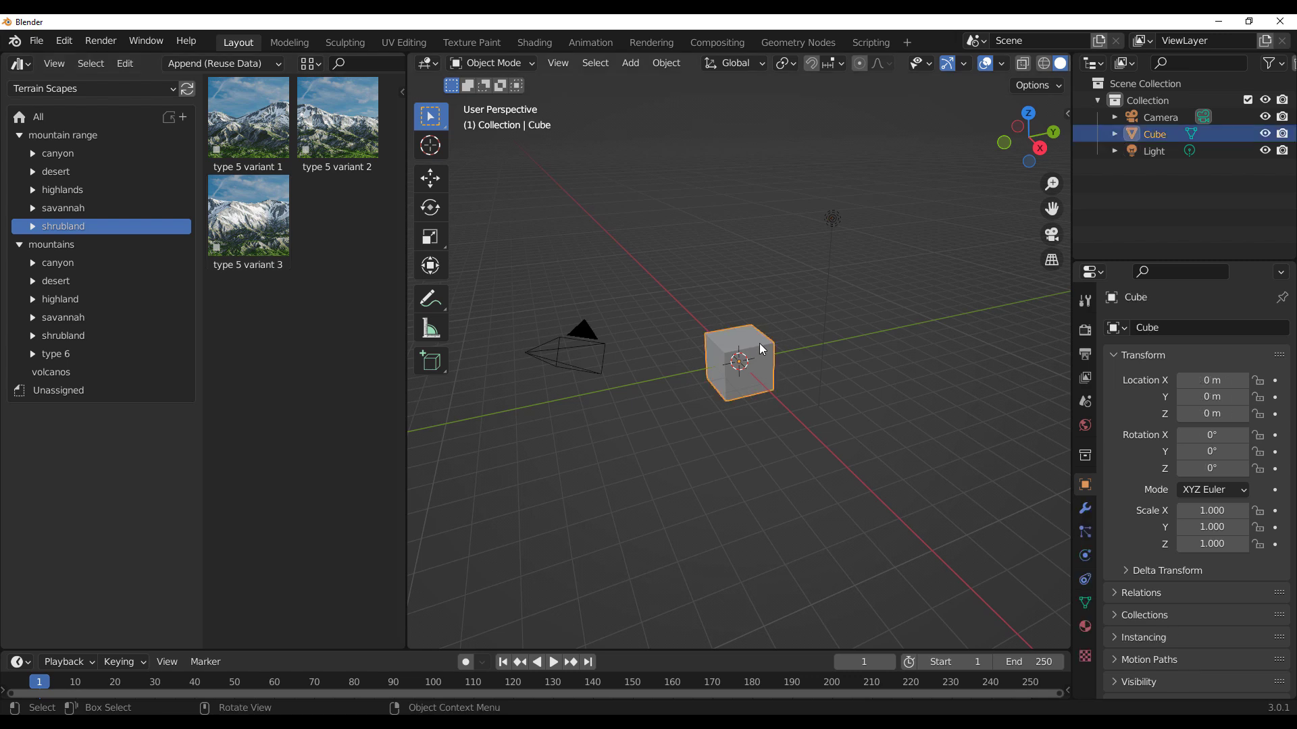
pyautogui.press('Delete')
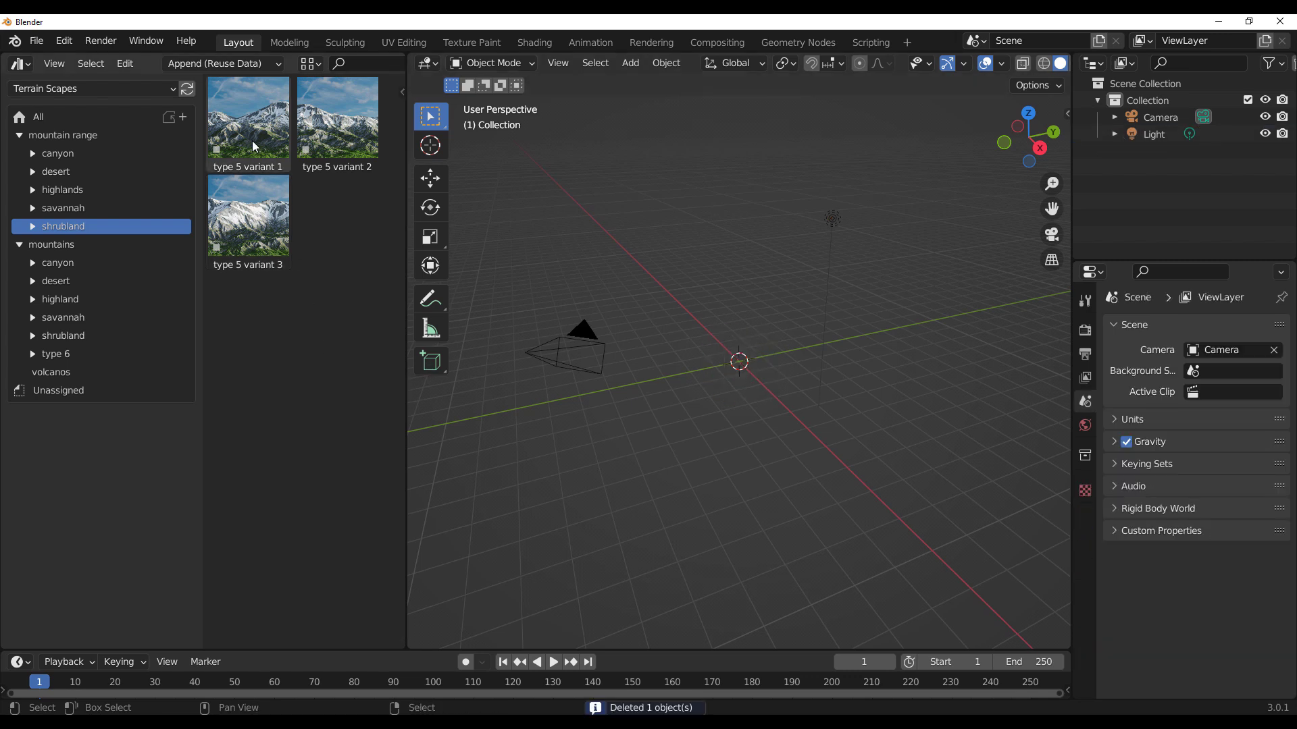
pyautogui.moveTo(243, 129); pyautogui.dragTo(738, 367)
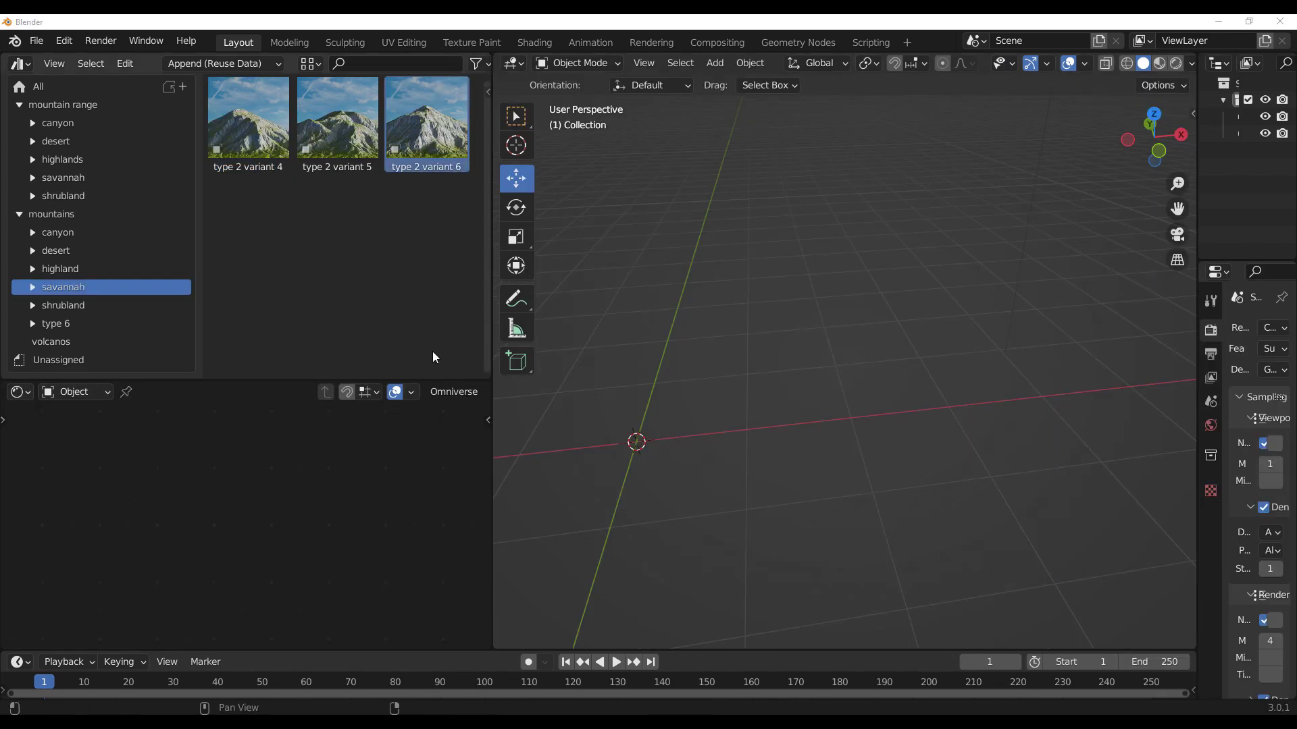
pyautogui.moveTo(248, 121); pyautogui.dragTo(654, 430)
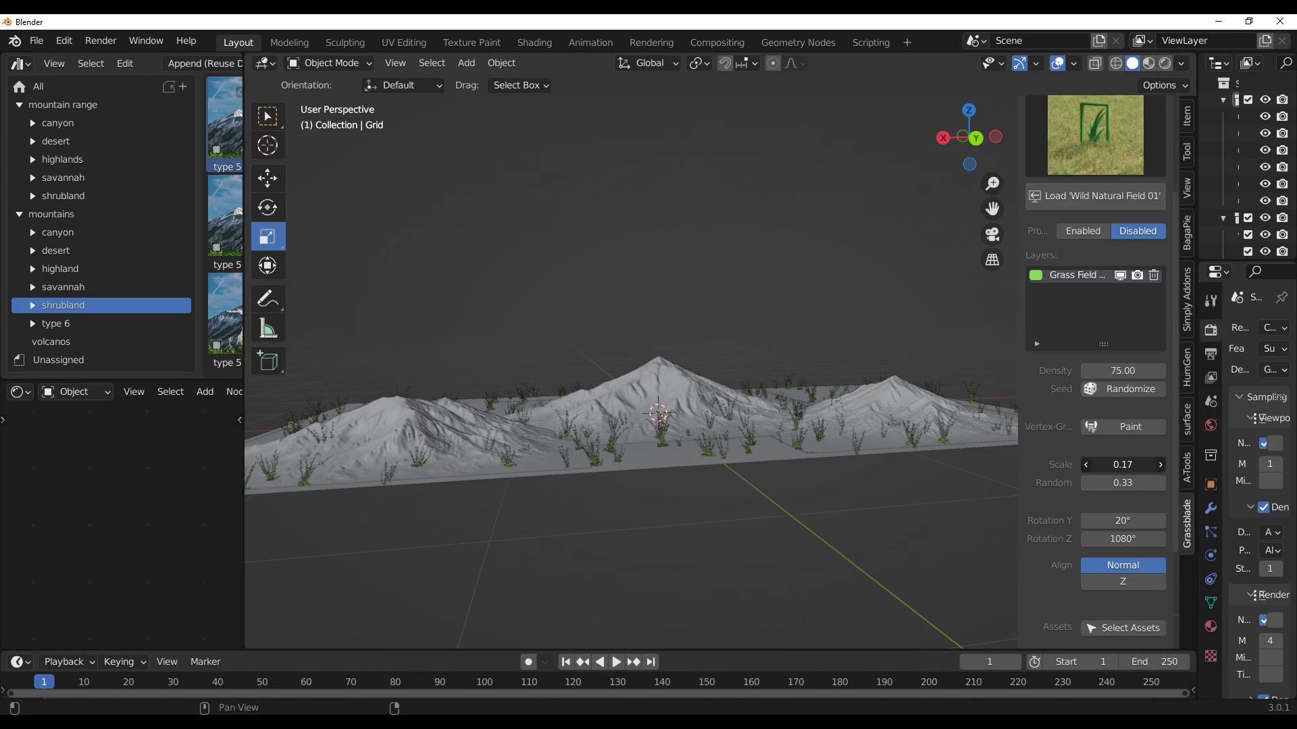
# Set grass density to 10075 and grass scale to 0.04, then move the mountain vertically.
pyautogui.doubleClick(1121, 371)
pyautogui.write('10075')
pyautogui.press('Return')
pyautogui.doubleClick(1122, 464)
pyautogui.write('0.0')
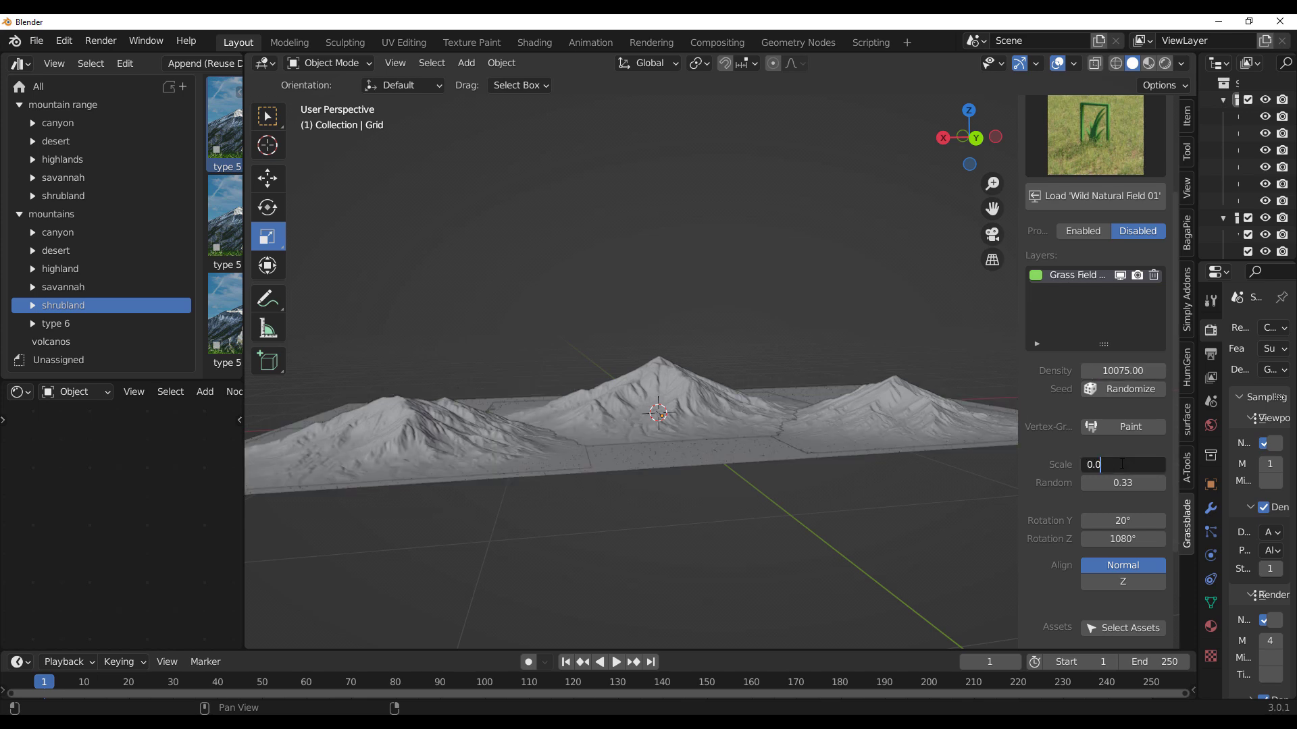
pyautogui.write('4')
pyautogui.press('Return')
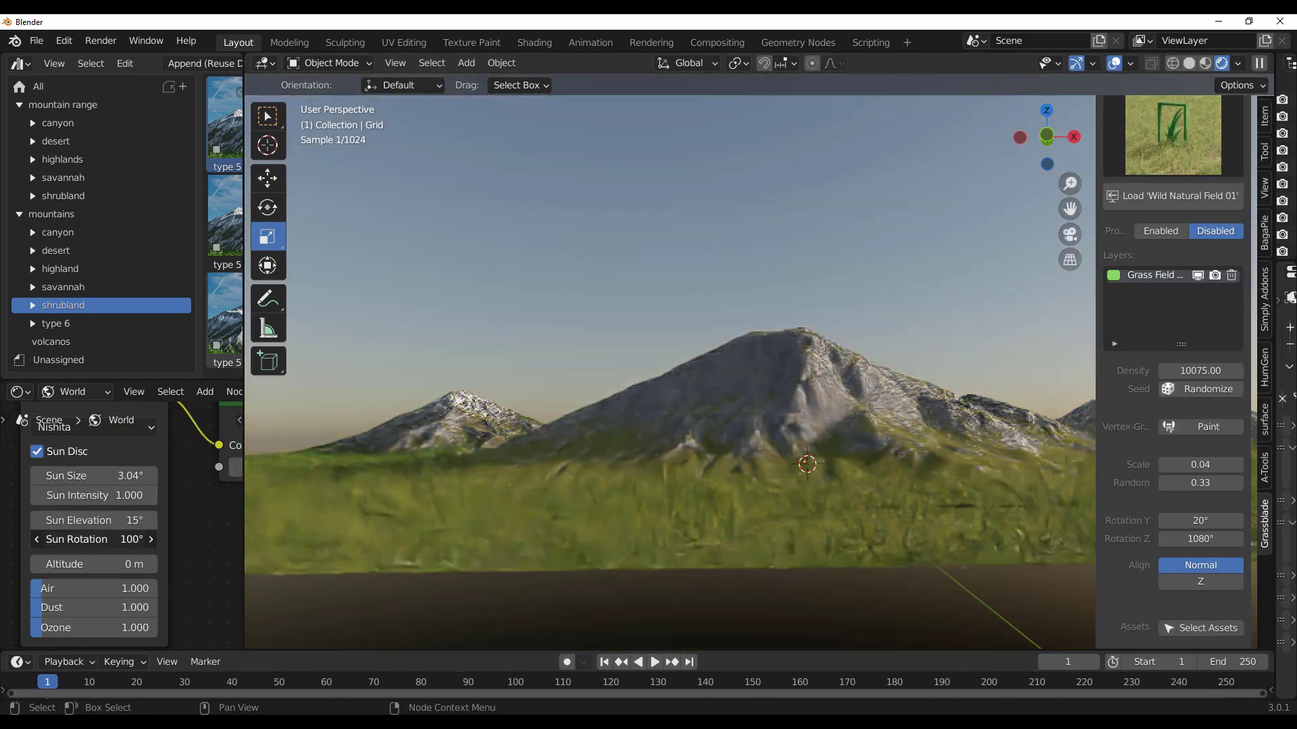
pyautogui.press('g')
pyautogui.press('z')
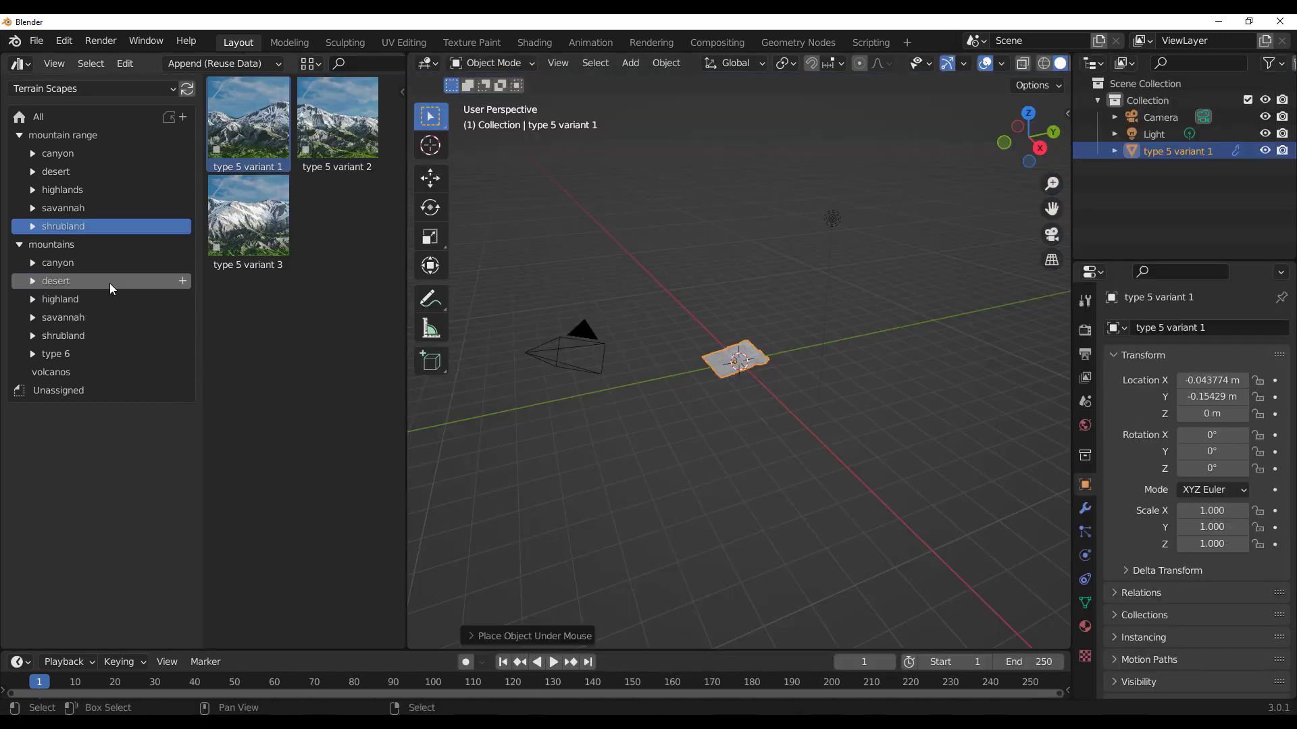
# Browse the canyon and highlands catalogs, then switch the render engine to Cycles.
pyautogui.click(93, 258)
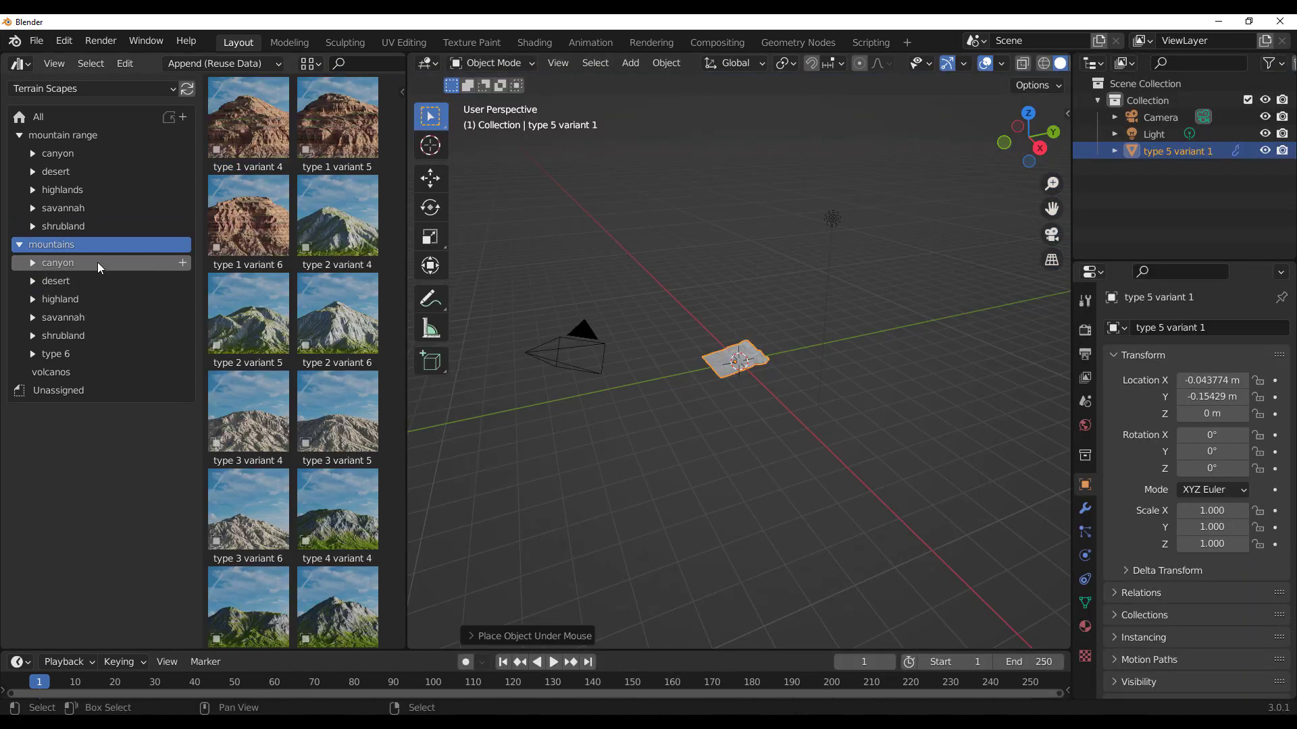
pyautogui.click(60, 299)
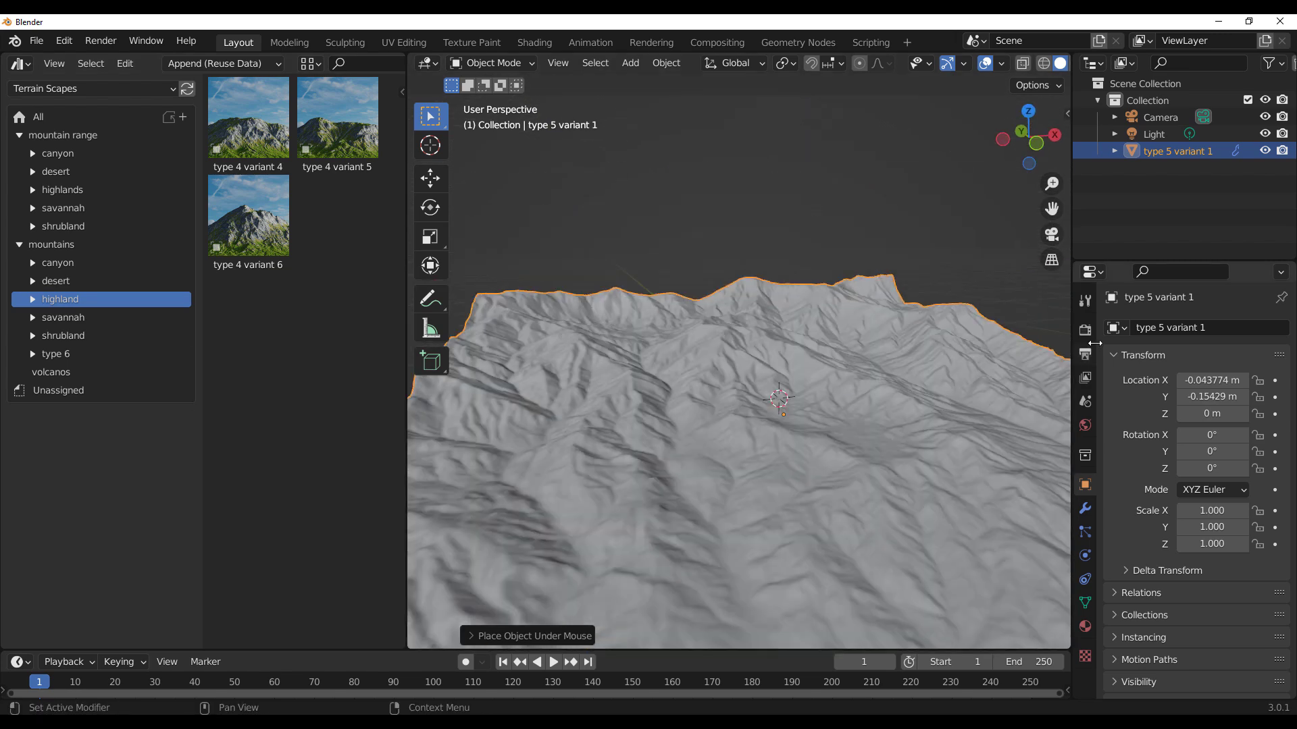
pyautogui.click(1085, 330)
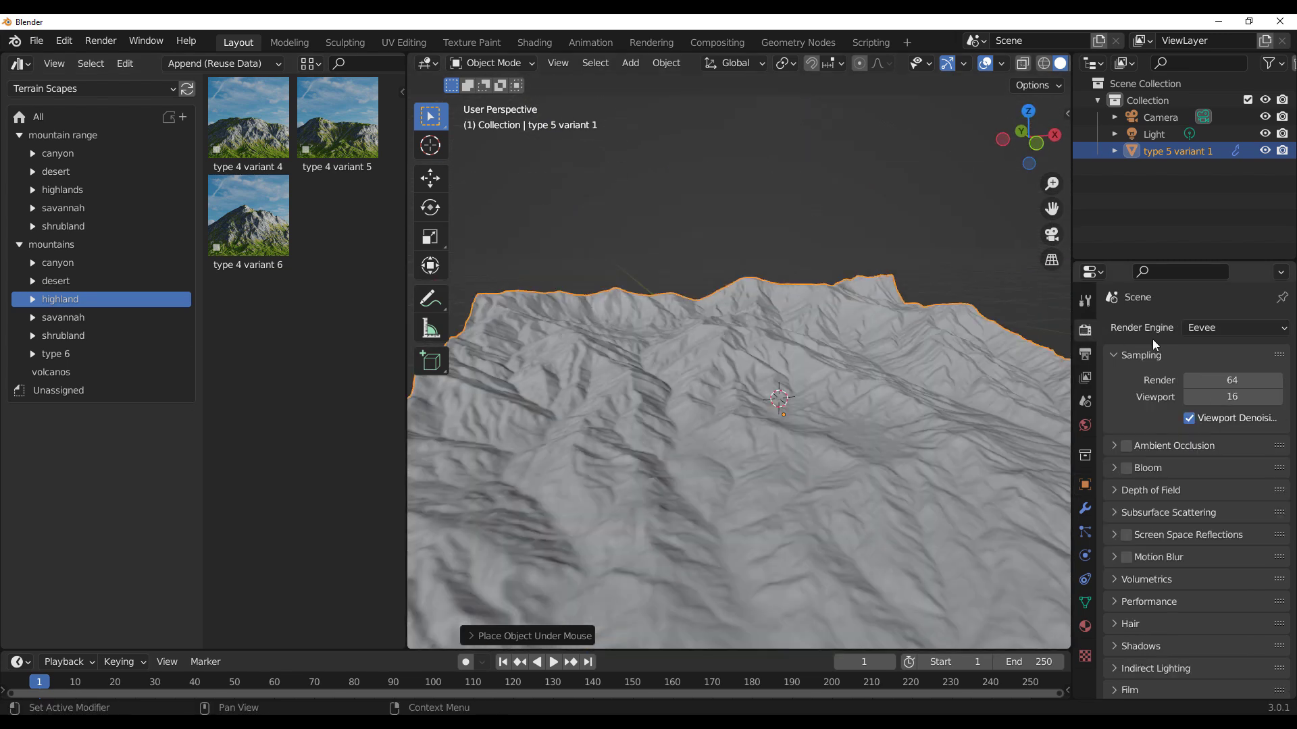
pyautogui.click(1224, 329)
pyautogui.click(1211, 385)
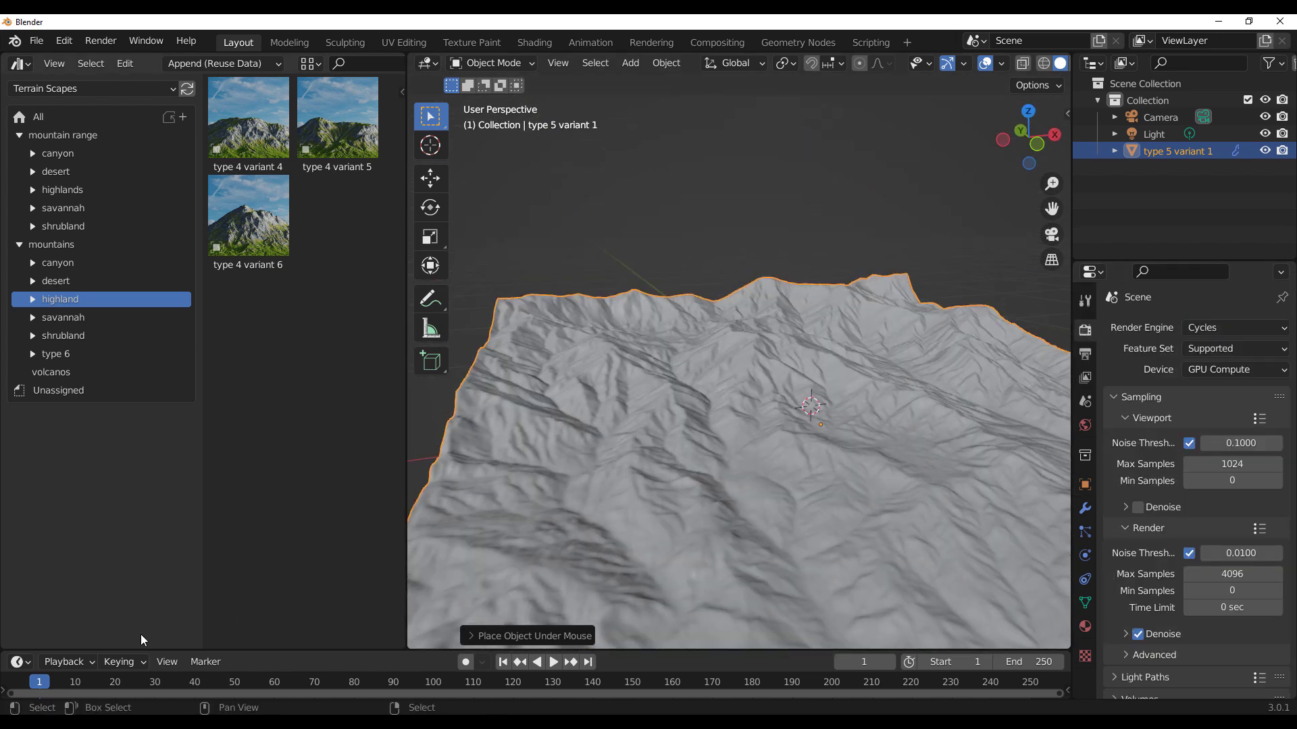
# Add a widened lower Shader Editor area and view the terrain in Rendered shading.
pyautogui.moveTo(17, 621); pyautogui.dragTo(21, 387)
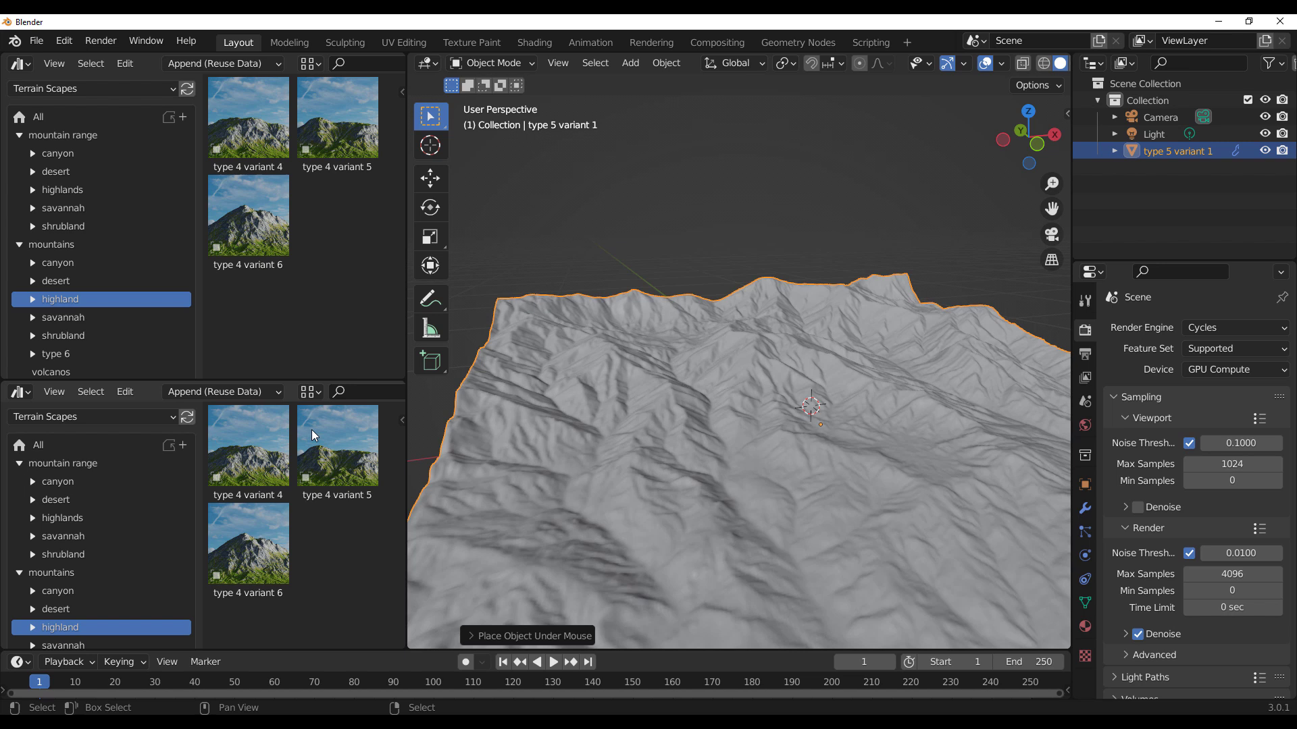
pyautogui.moveTo(406, 406); pyautogui.dragTo(492, 405)
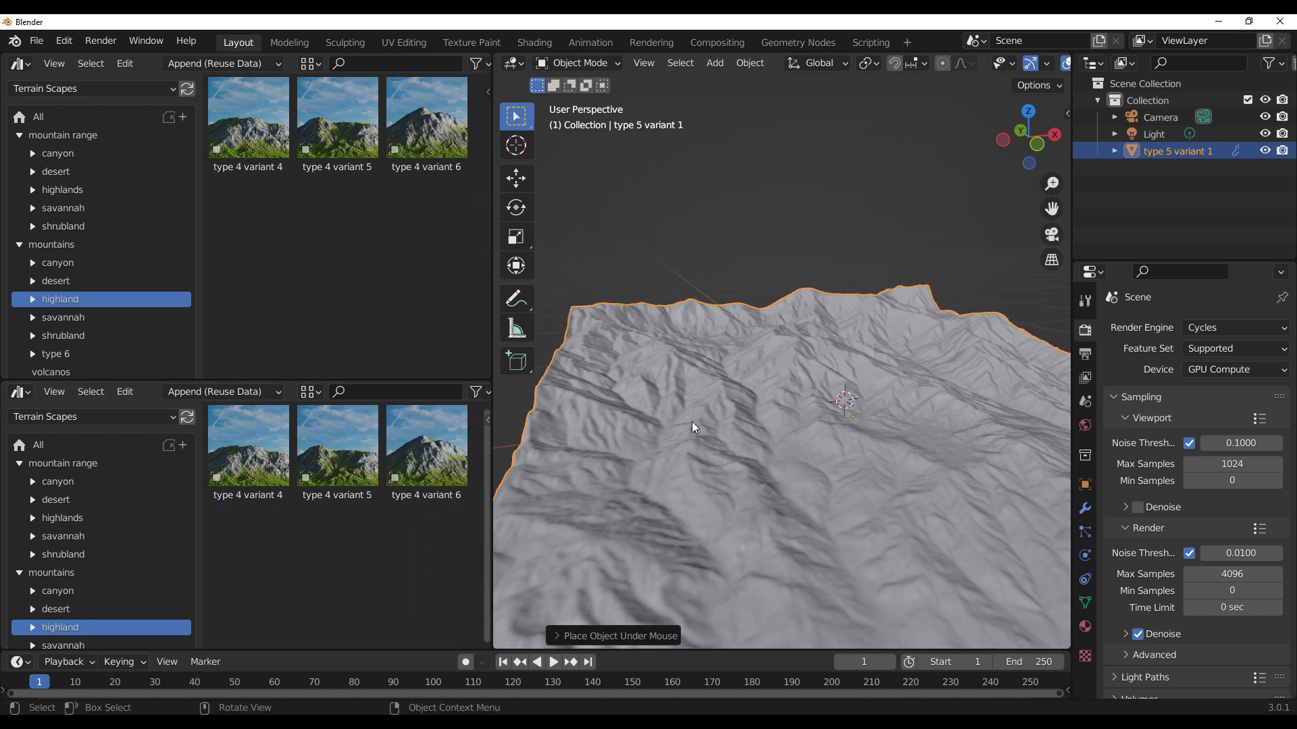
pyautogui.click(21, 392)
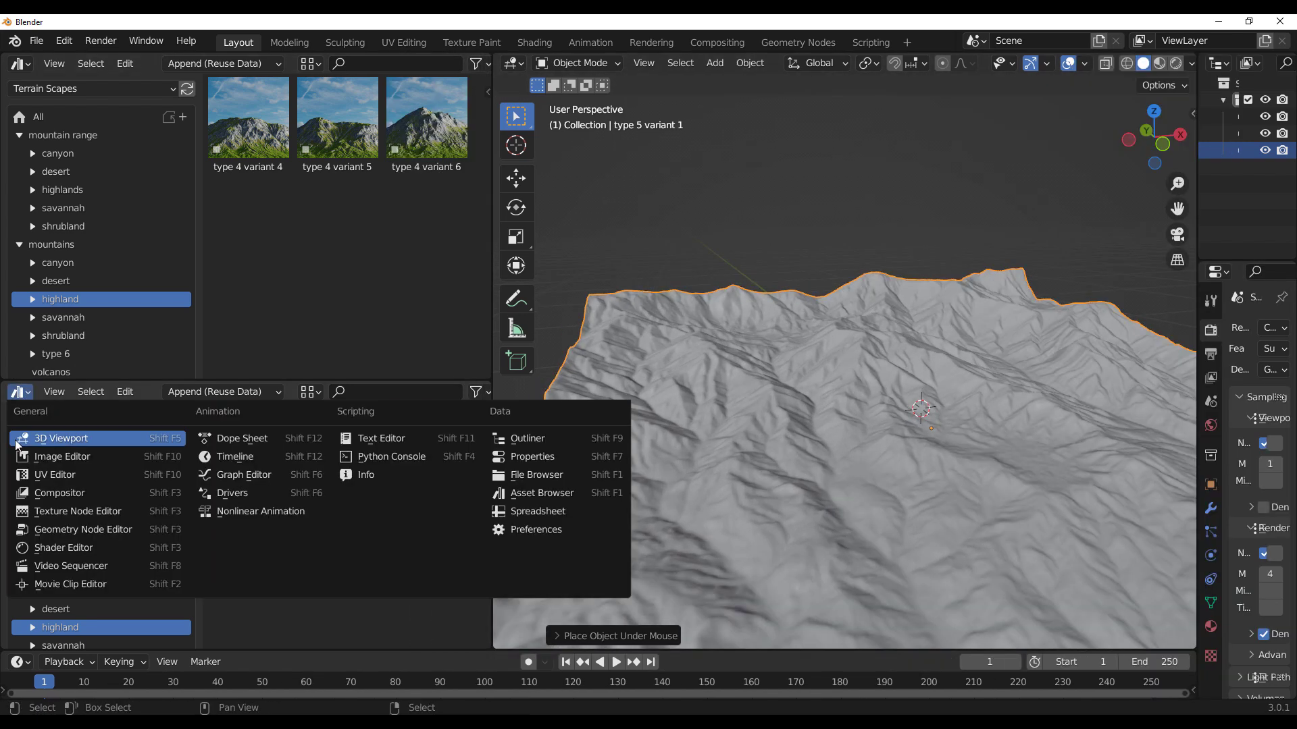
pyautogui.click(50, 548)
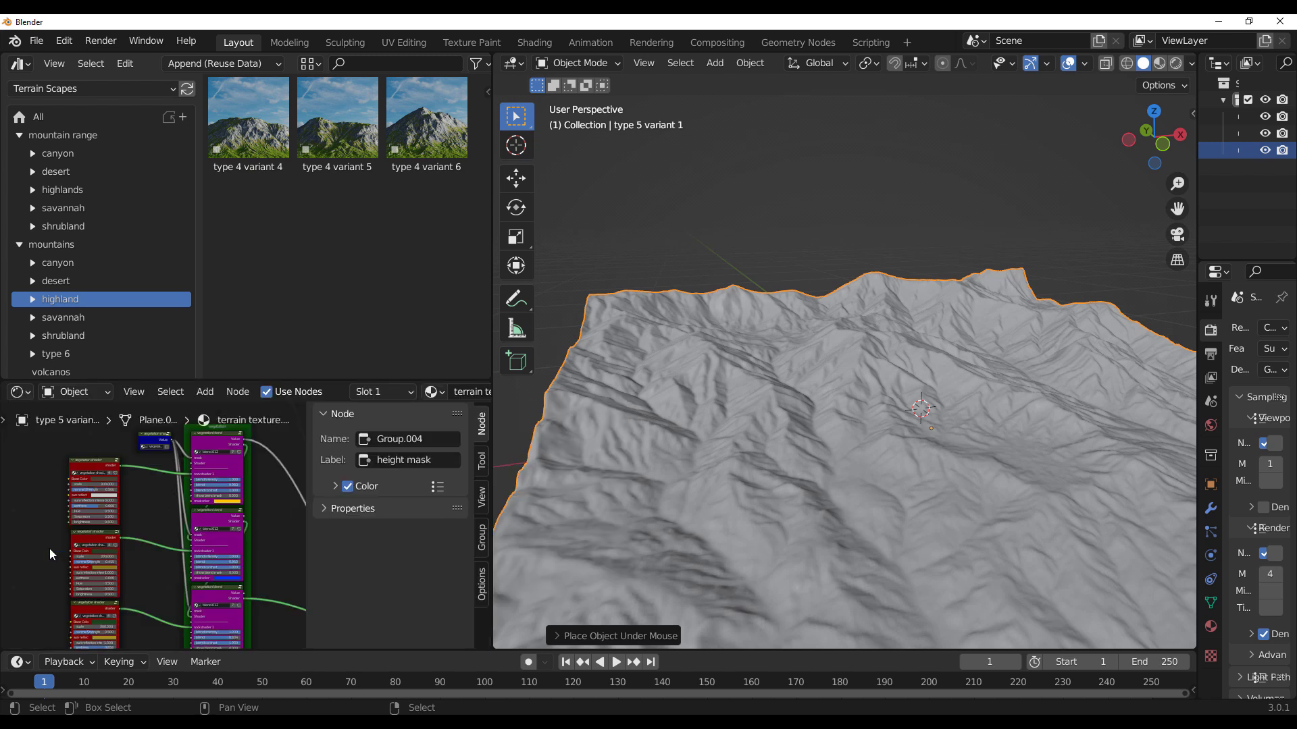
pyautogui.click(1175, 64)
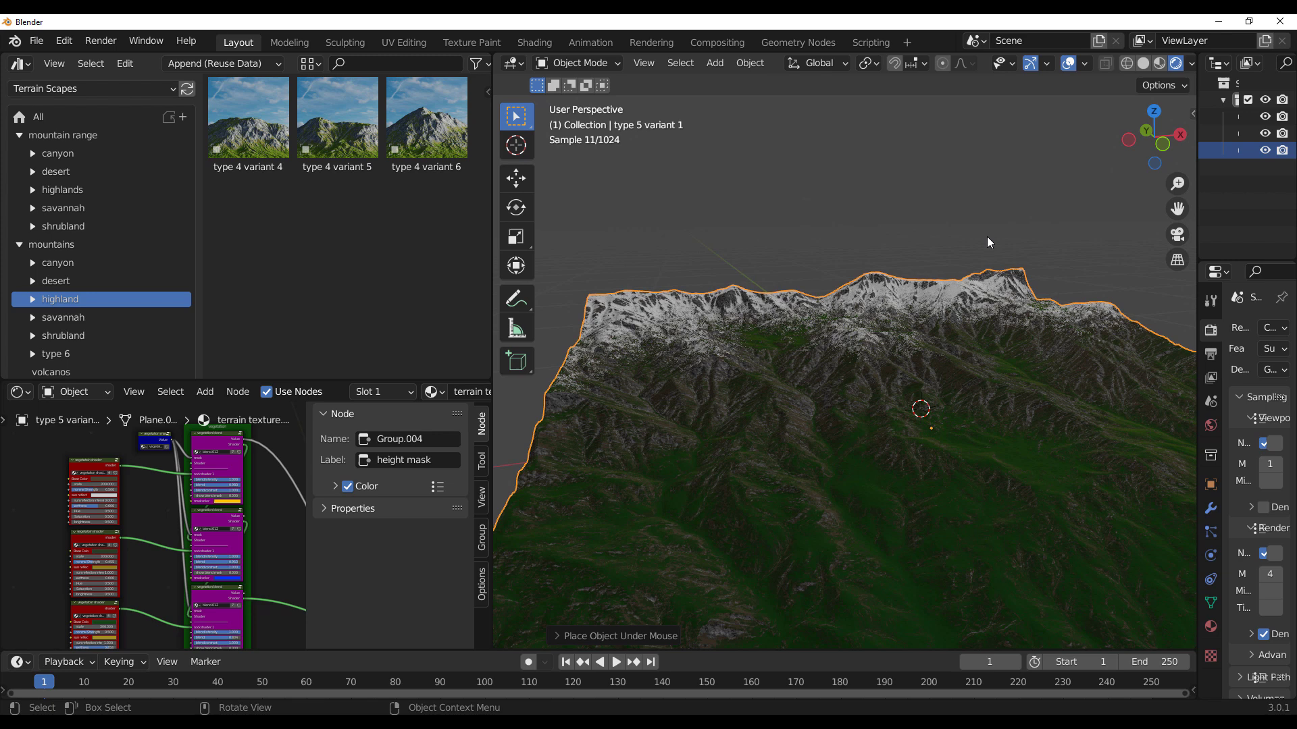
pyautogui.moveTo(967, 380); pyautogui.dragTo(878, 460, button='middle')
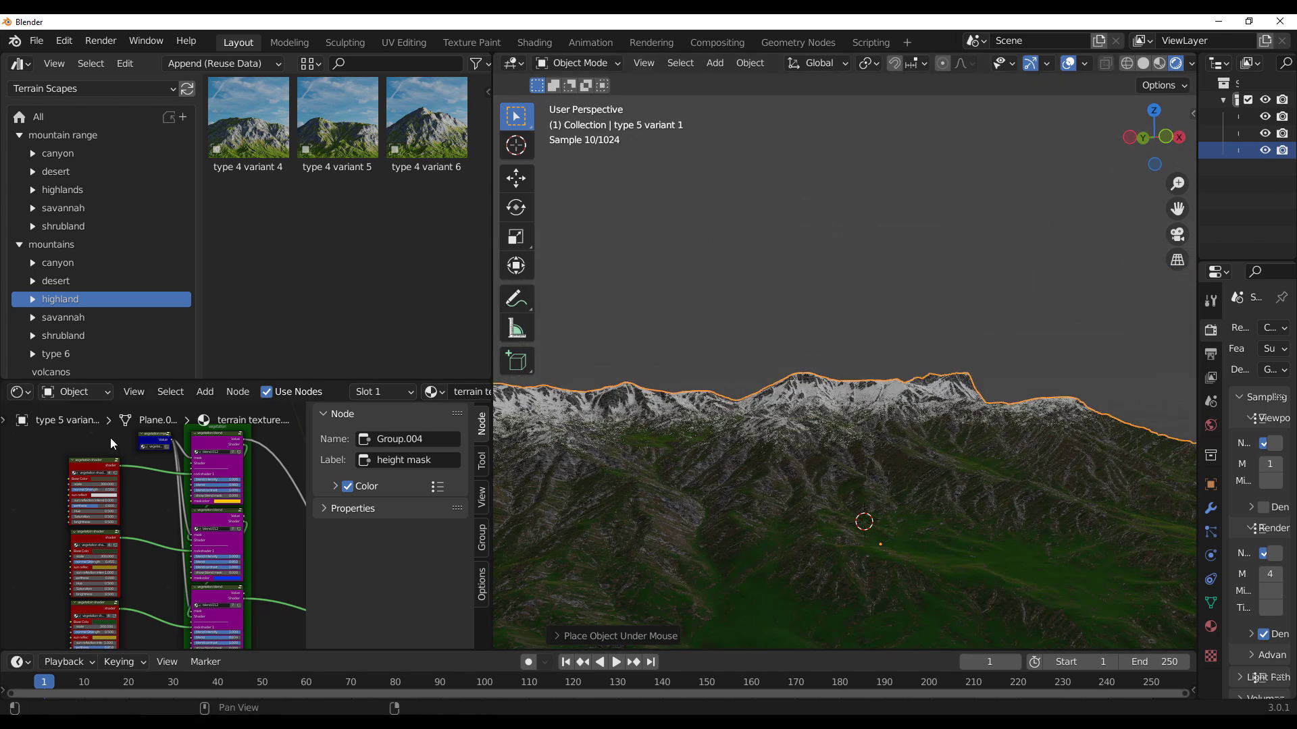
# In the World node tree, add a Sky Texture node feeding Background Color.
pyautogui.click(75, 392)
pyautogui.click(78, 429)
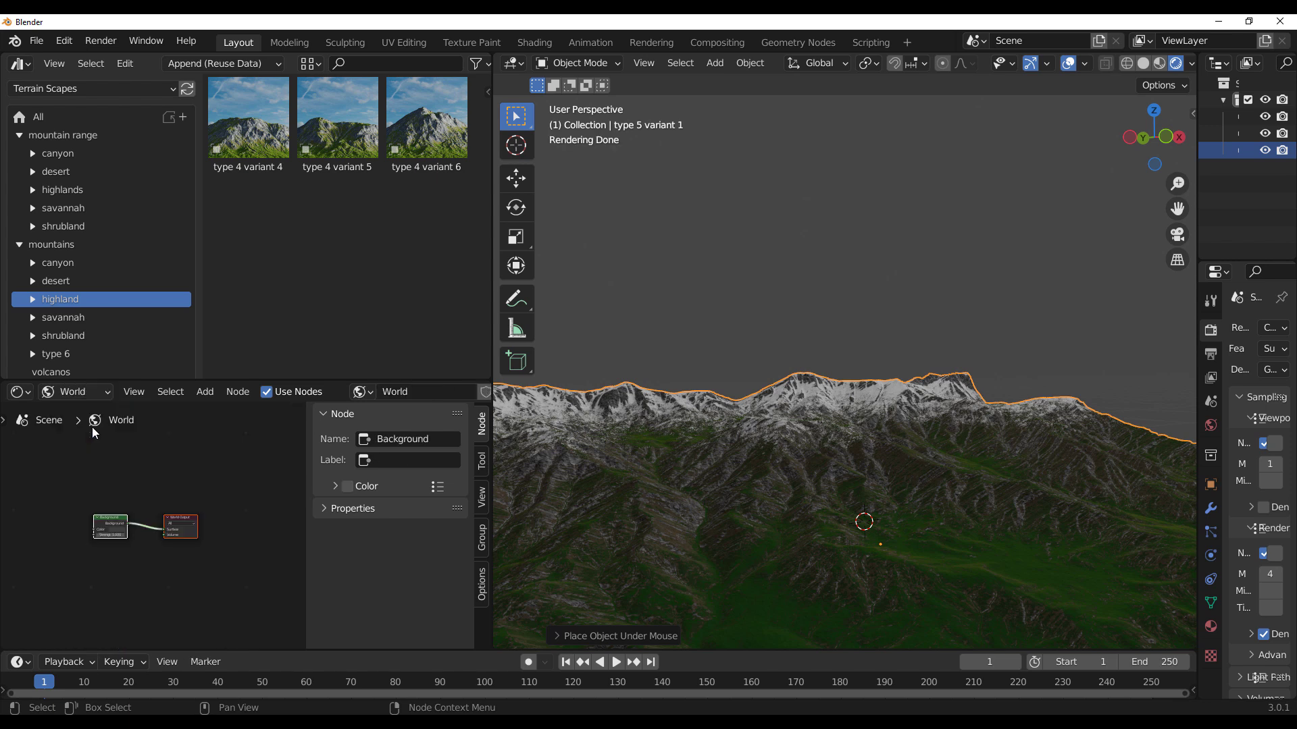
pyautogui.scroll(3, 244, 465)
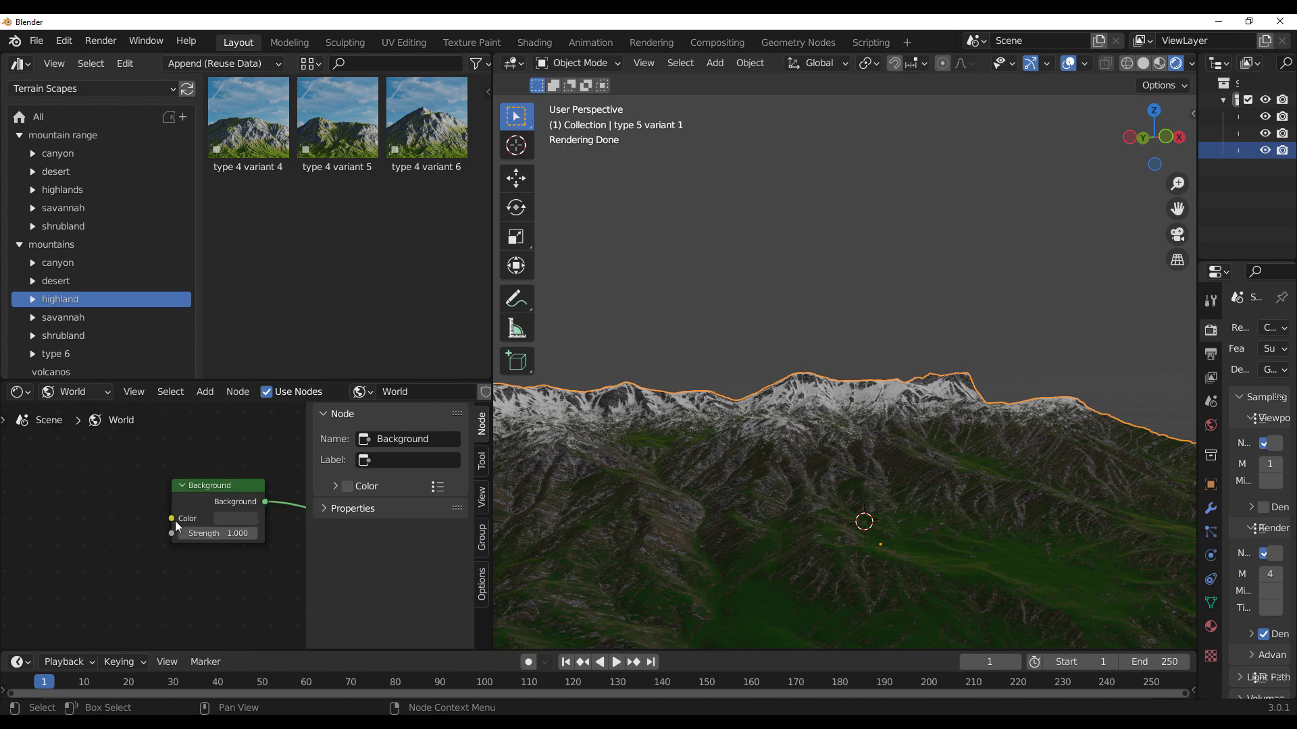
pyautogui.hotkey('shift', 'a')
pyautogui.click(92, 508)
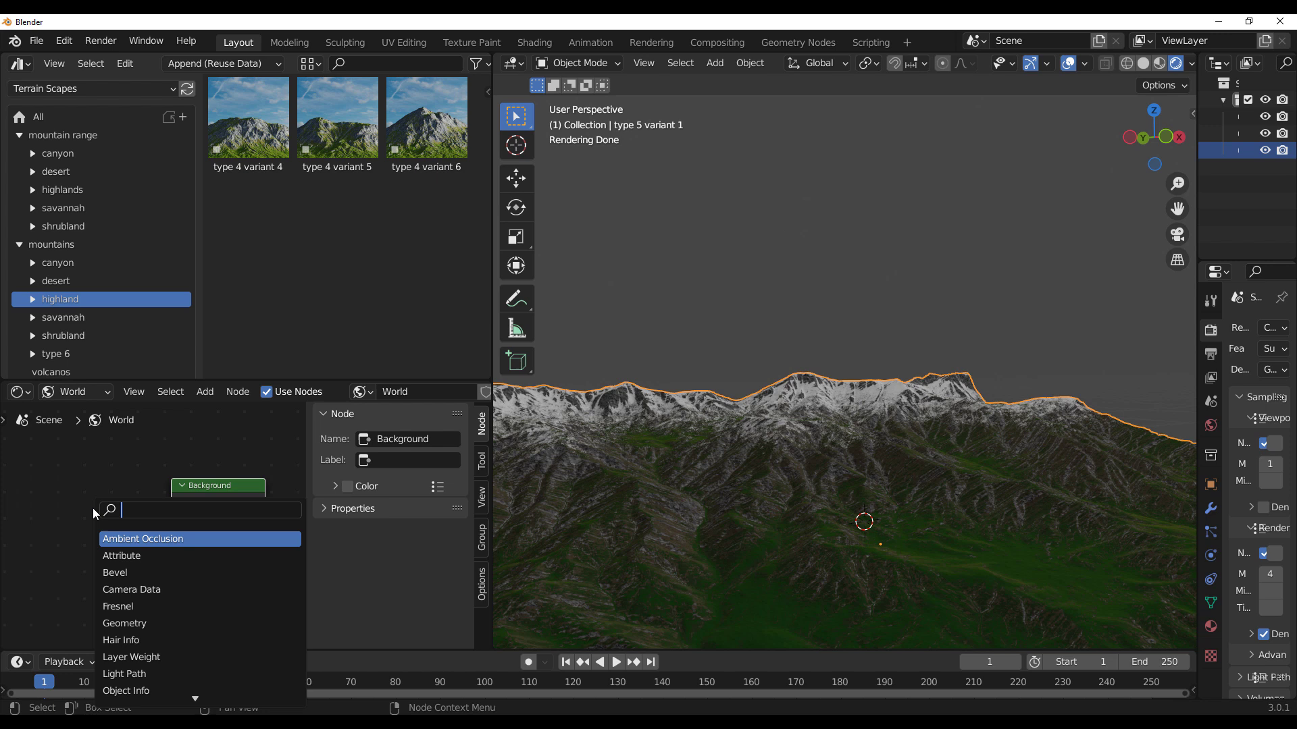
pyautogui.write('sky')
pyautogui.press('Return')
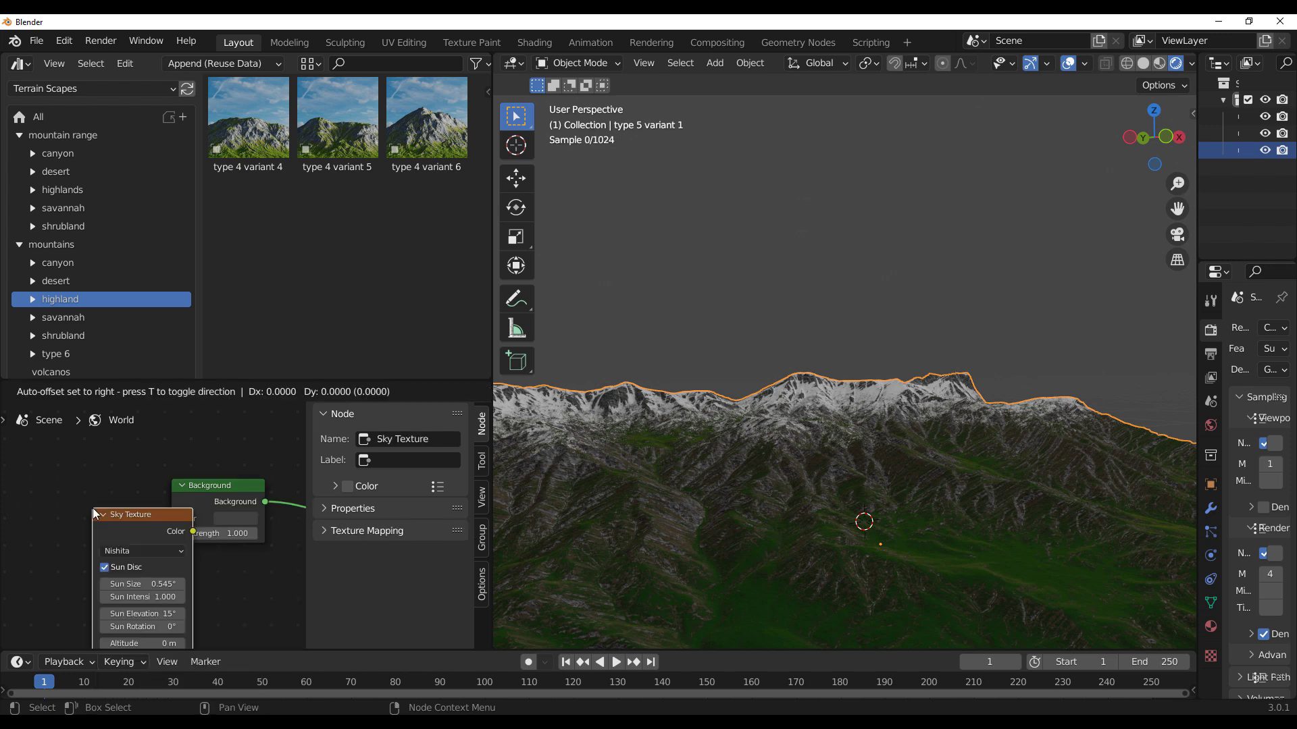
pyautogui.click(37, 463)
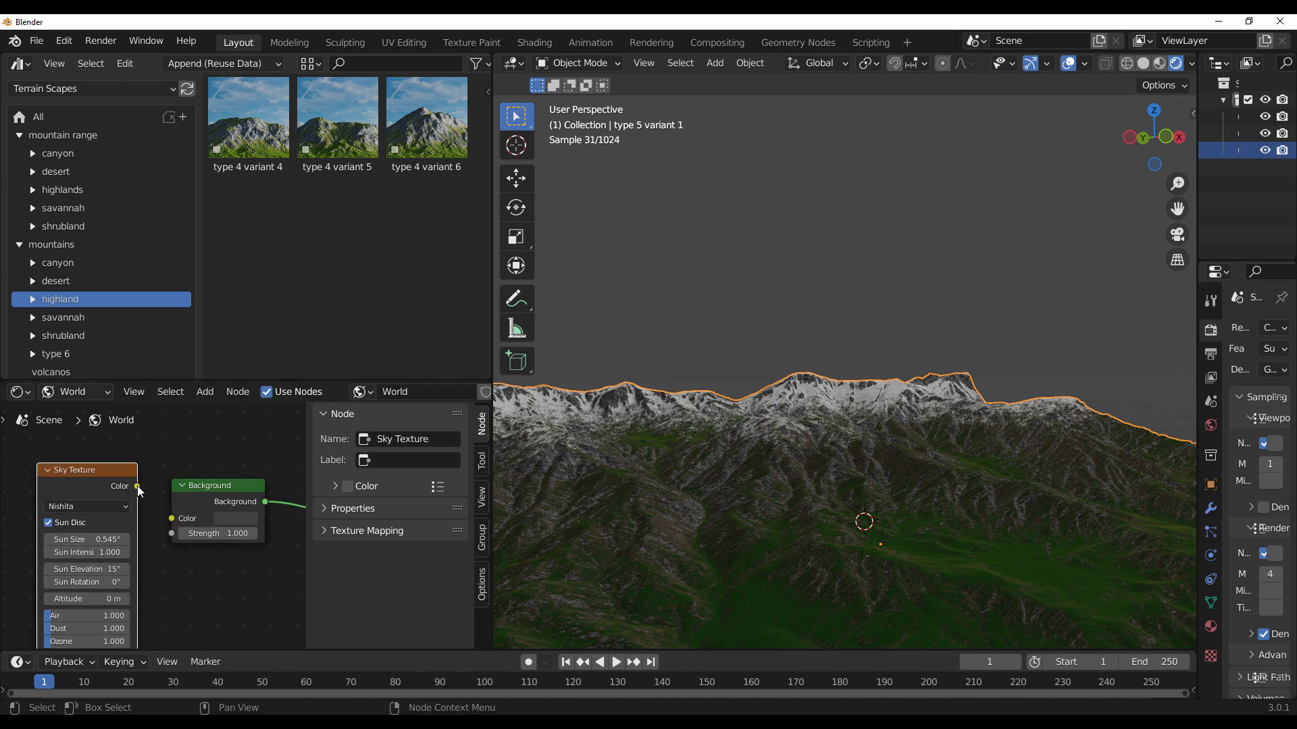
pyautogui.moveTo(137, 485); pyautogui.dragTo(180, 518)
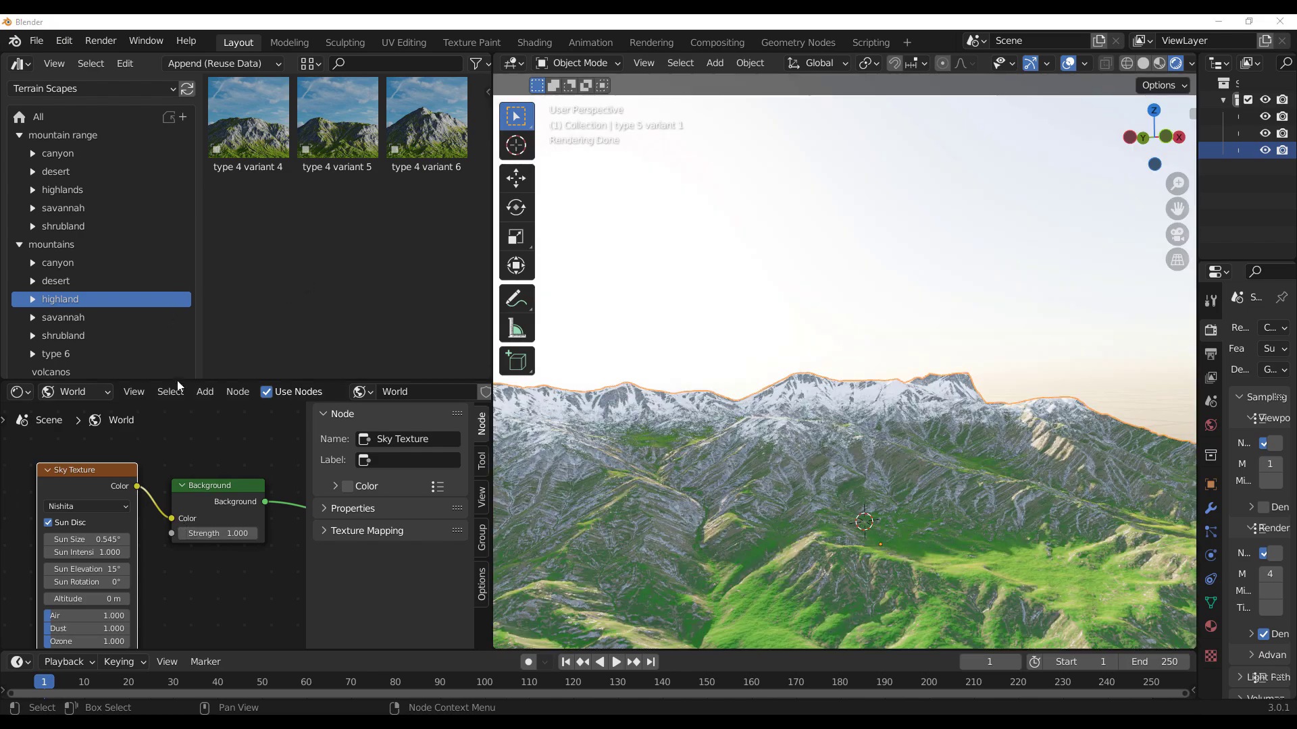
pyautogui.moveTo(811, 566); pyautogui.dragTo(803, 472, button='middle')
pyautogui.click(74, 392)
# Return to the terrain material's node tree and bring the vegetation blend nodes into view.
pyautogui.click(80, 413)
pyautogui.moveTo(298, 567); pyautogui.dragTo(207, 477, button='middle')
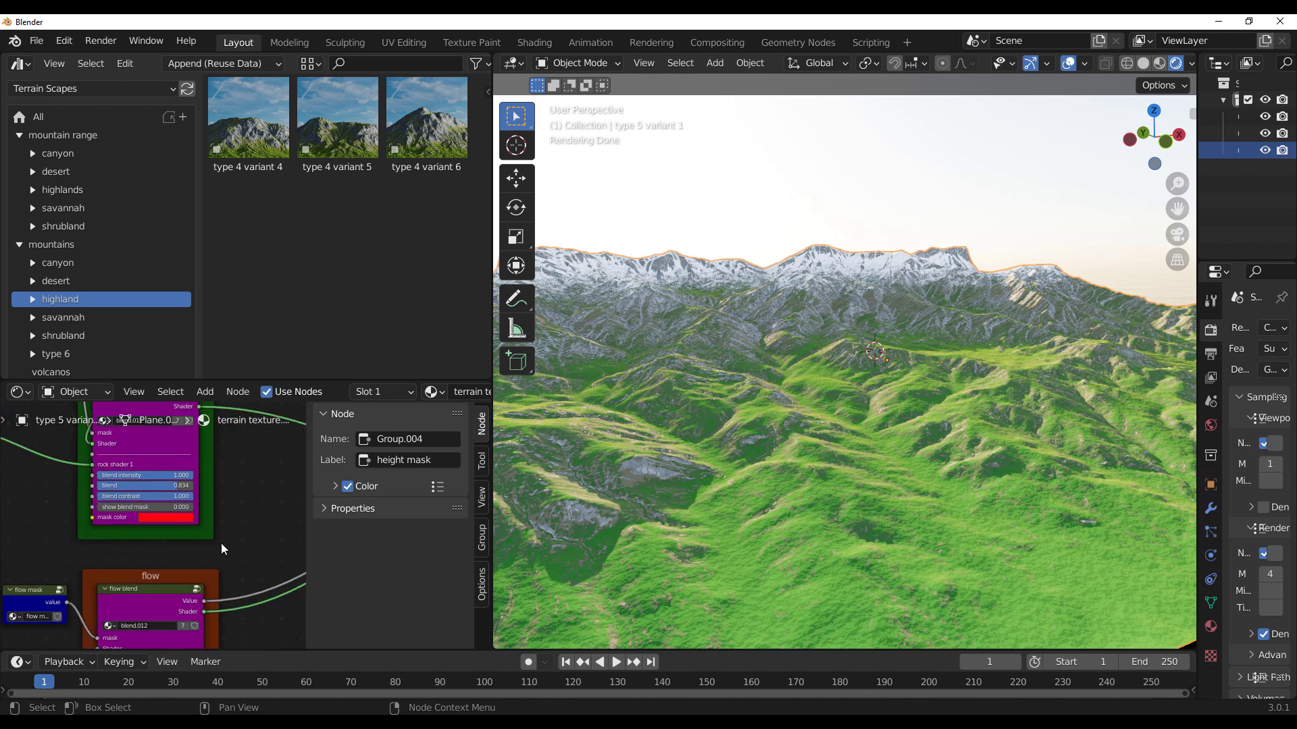
pyautogui.moveTo(224, 549); pyautogui.dragTo(231, 416, button='middle')
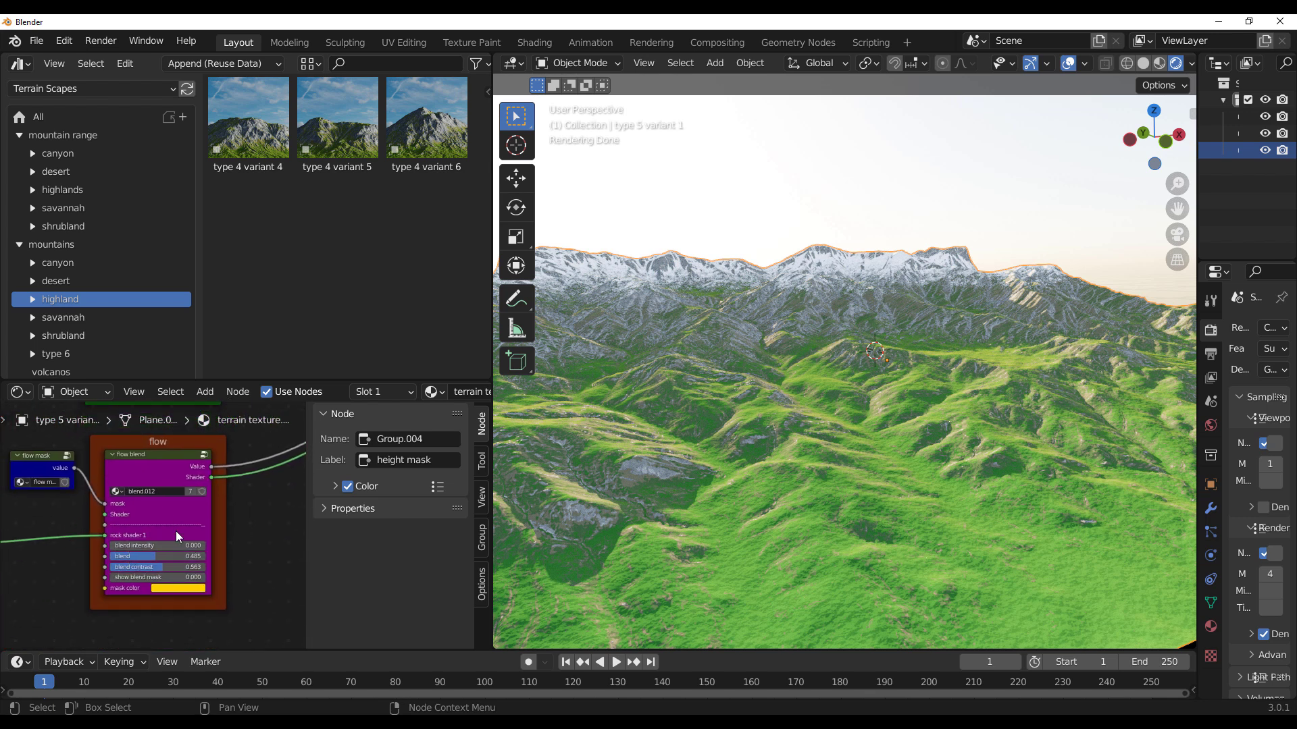
pyautogui.keyDown('shift'); pyautogui.scroll(5, 250, 439); pyautogui.keyUp('shift')
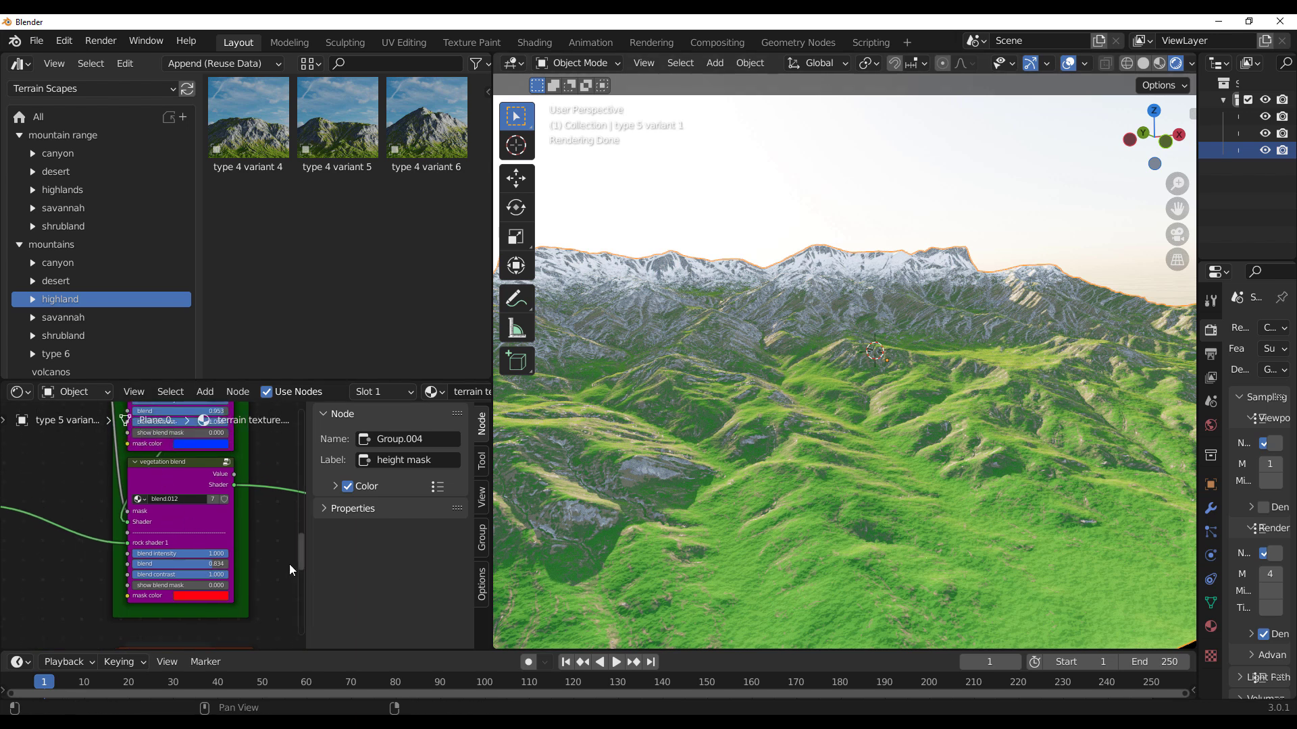
pyautogui.scroll(2, 261, 566)
pyautogui.scroll(-5, 67, 500)
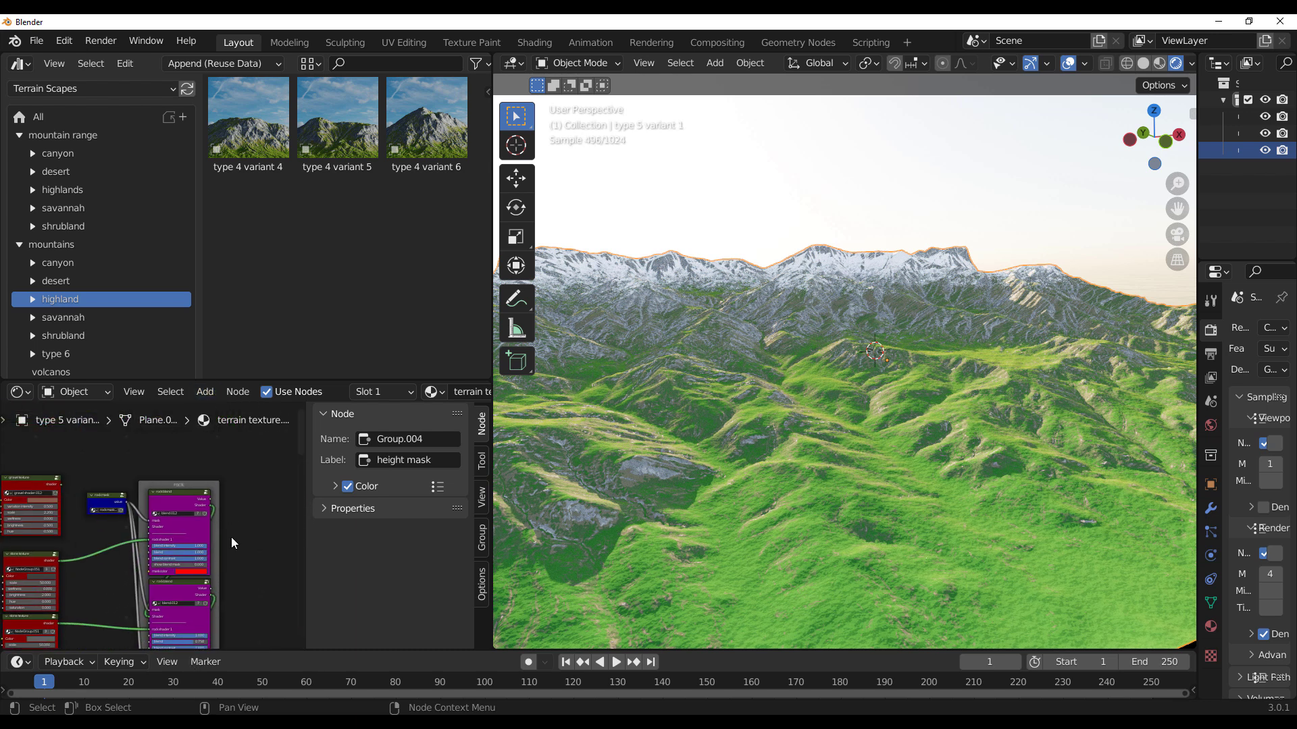
pyautogui.keyDown('shift'); pyautogui.scroll(3, 223, 533); pyautogui.keyUp('shift')
pyautogui.scroll(2, 174, 543)
pyautogui.keyDown('shift'); pyautogui.scroll(-6, 108, 596); pyautogui.keyUp('shift')
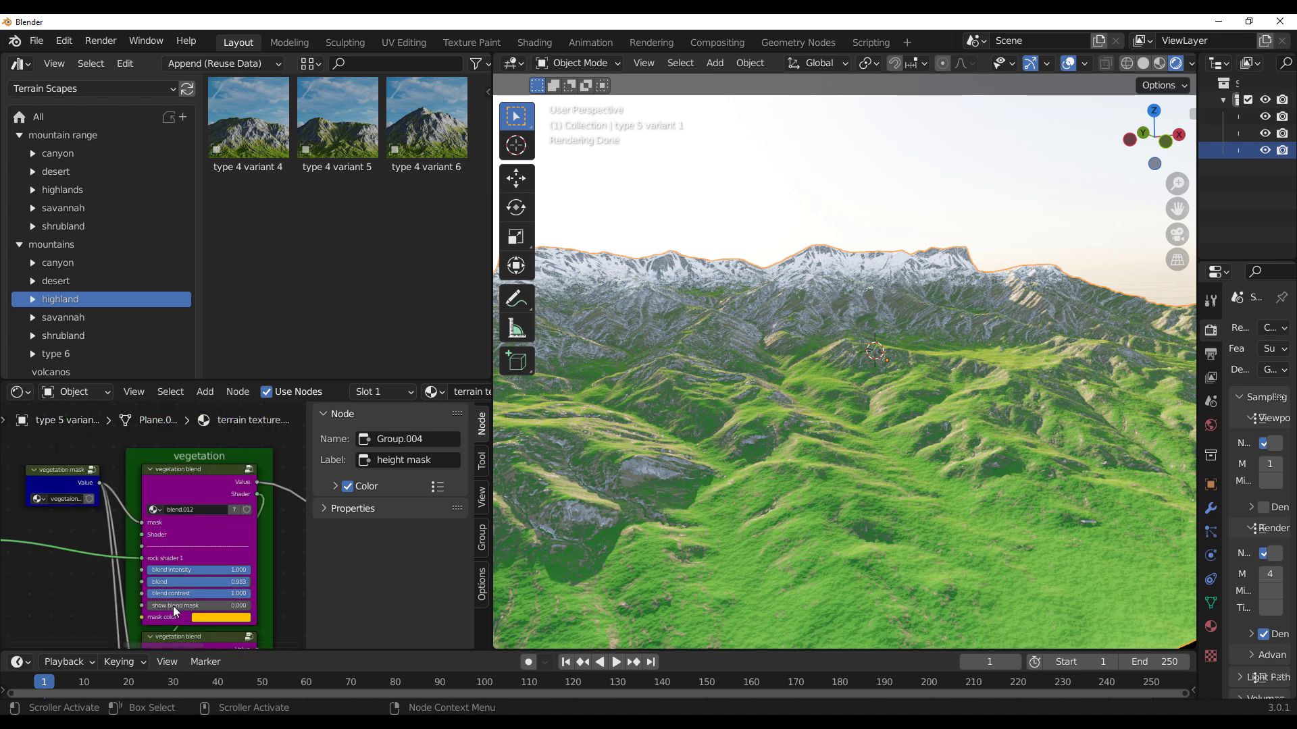
pyautogui.scroll(1, 174, 612)
pyautogui.keyDown('shift'); pyautogui.scroll(-3, 183, 554); pyautogui.keyUp('shift')
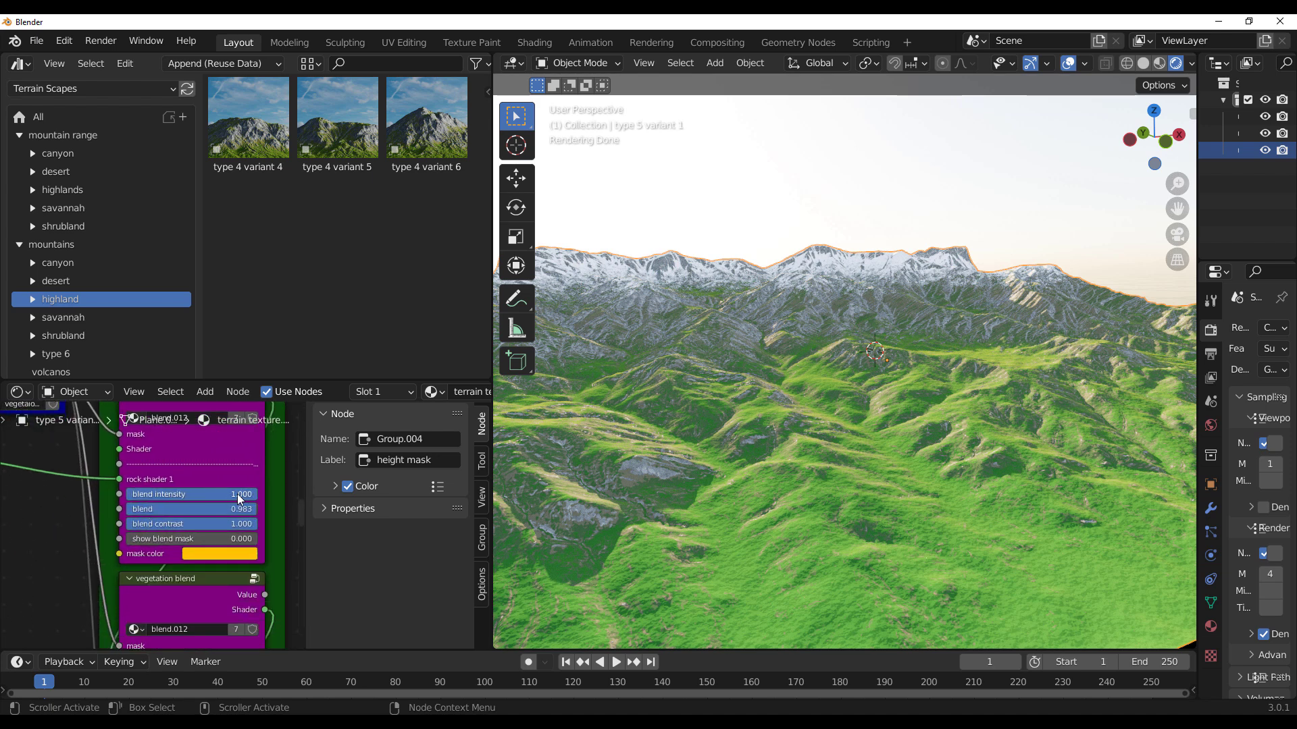
# Lower the vegetation blend slider to 0.697.
pyautogui.moveTo(245, 498); pyautogui.dragTo(217, 509)
pyautogui.scroll(-8, 881, 460)
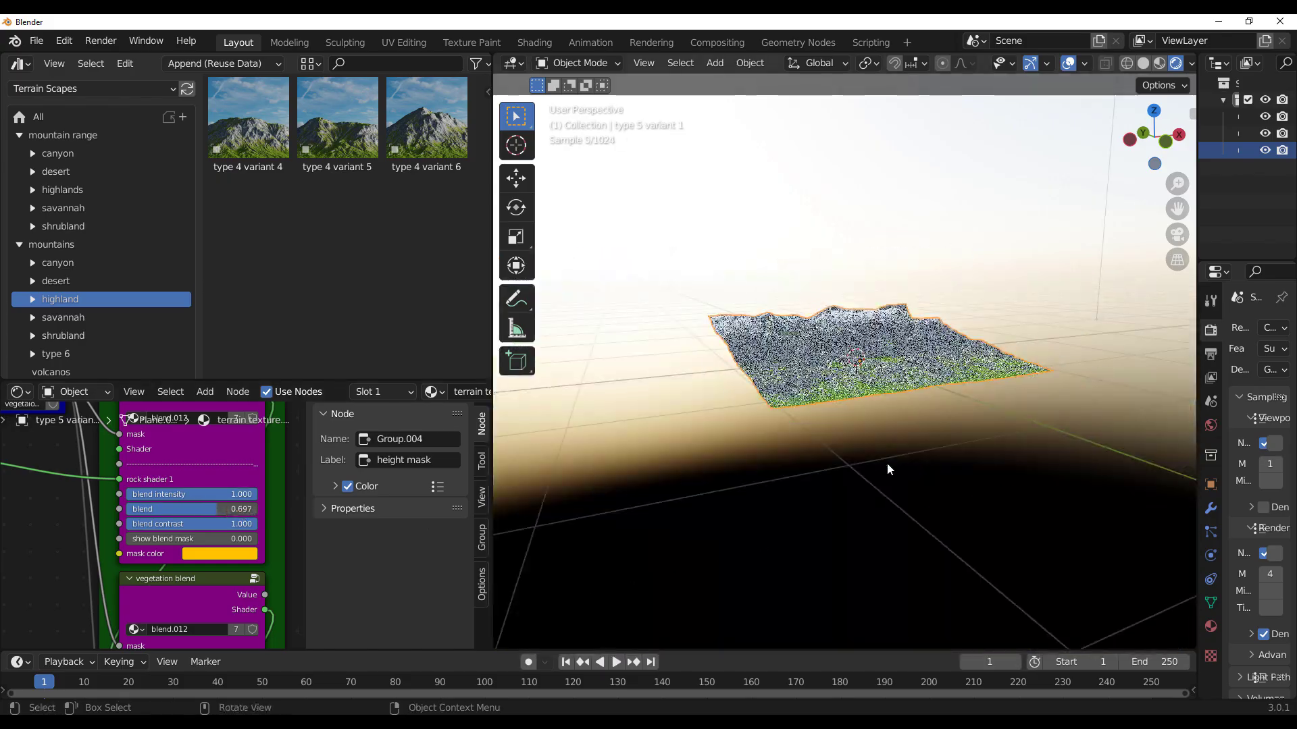
pyautogui.scroll(8, 878, 440)
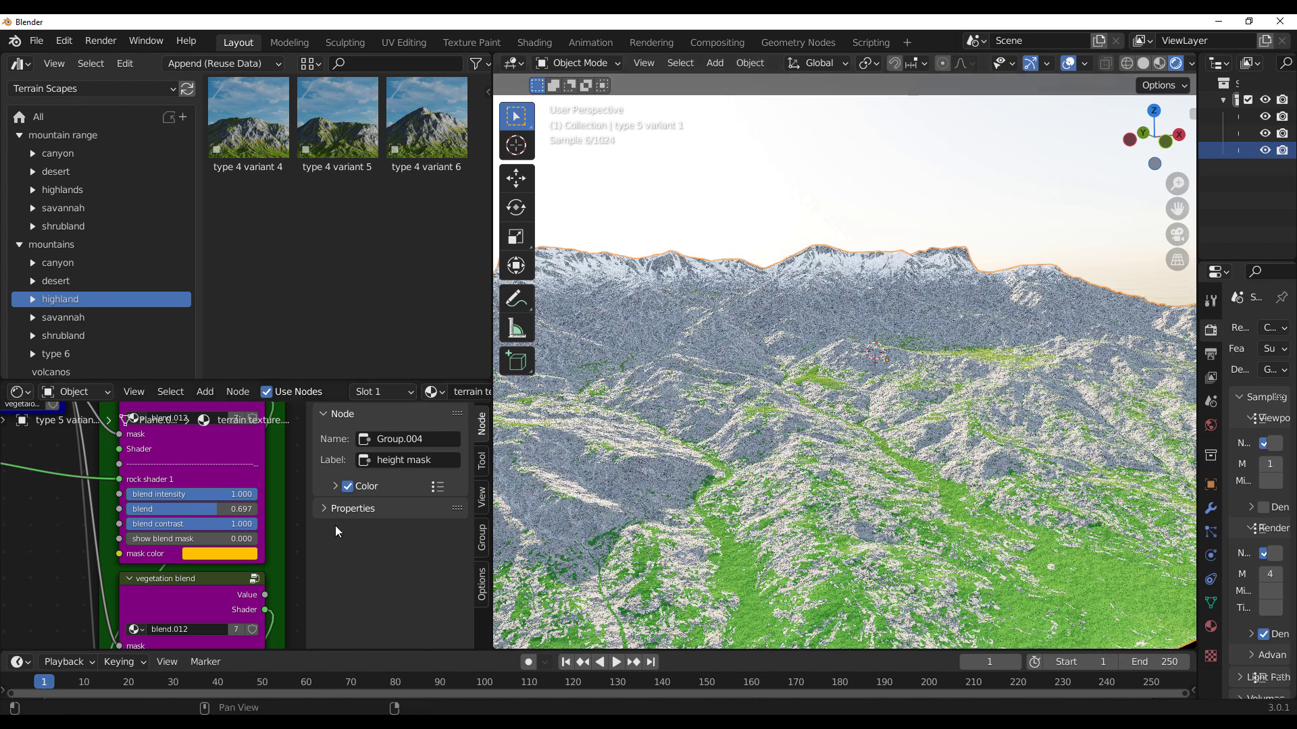
# Readjust the vegetation blend slider and hide the node editor sidebar for more canvas room.
pyautogui.rightClick(225, 512)
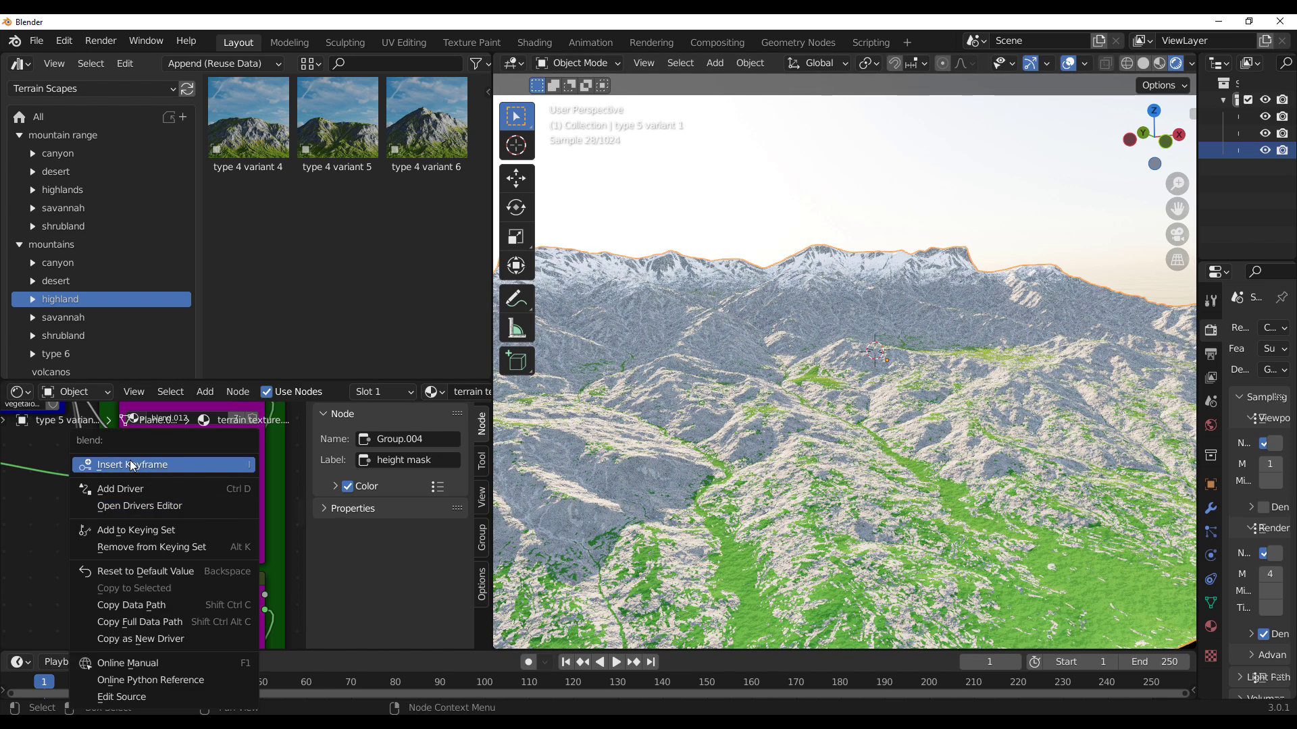
pyautogui.press('Escape')
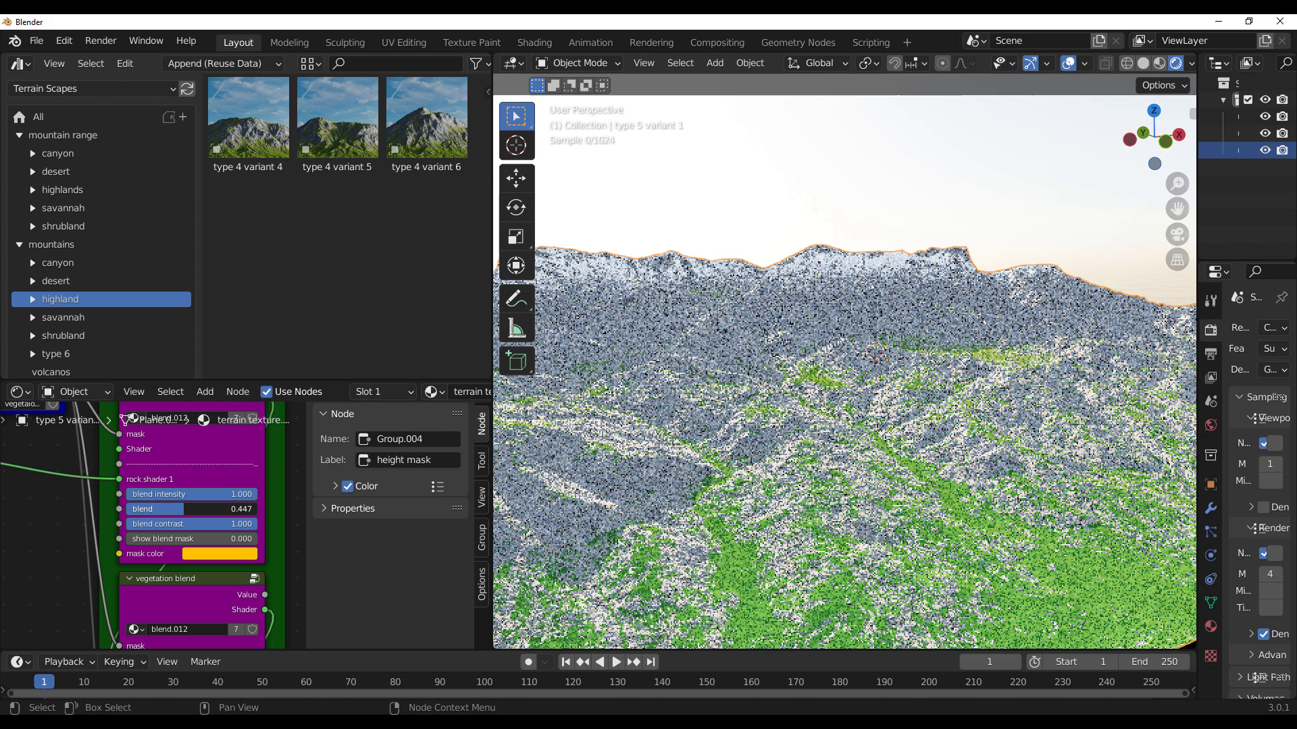
pyautogui.moveTo(219, 509); pyautogui.dragTo(253, 509)
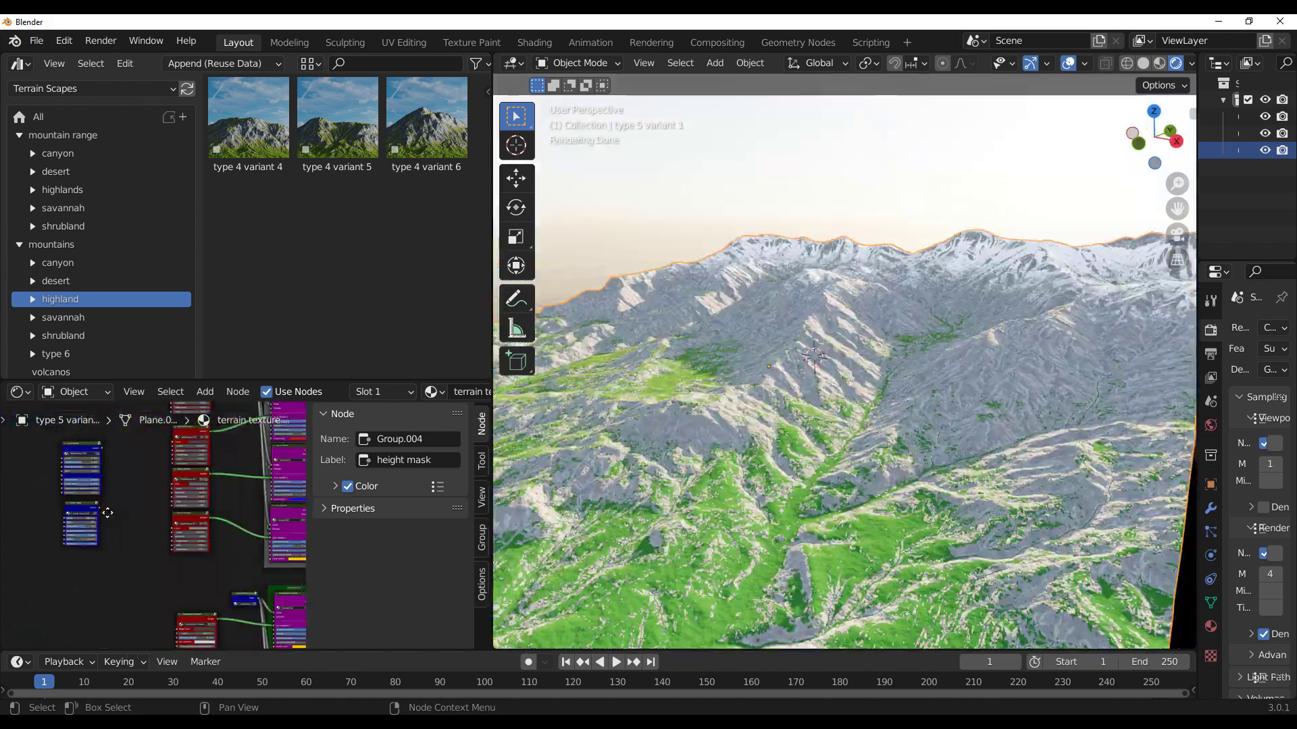
pyautogui.moveTo(235, 485); pyautogui.dragTo(209, 453, button='middle')
pyautogui.scroll(4, 203, 466)
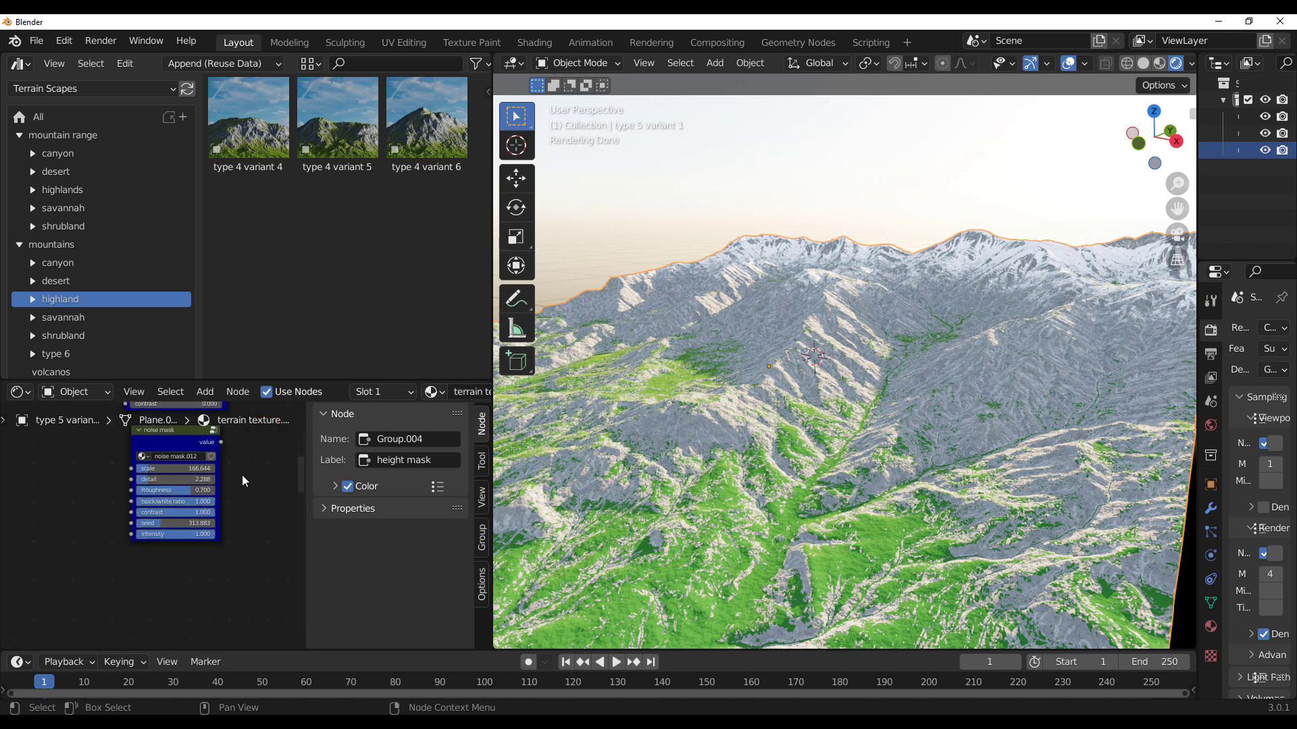
pyautogui.scroll(-3, 188, 568)
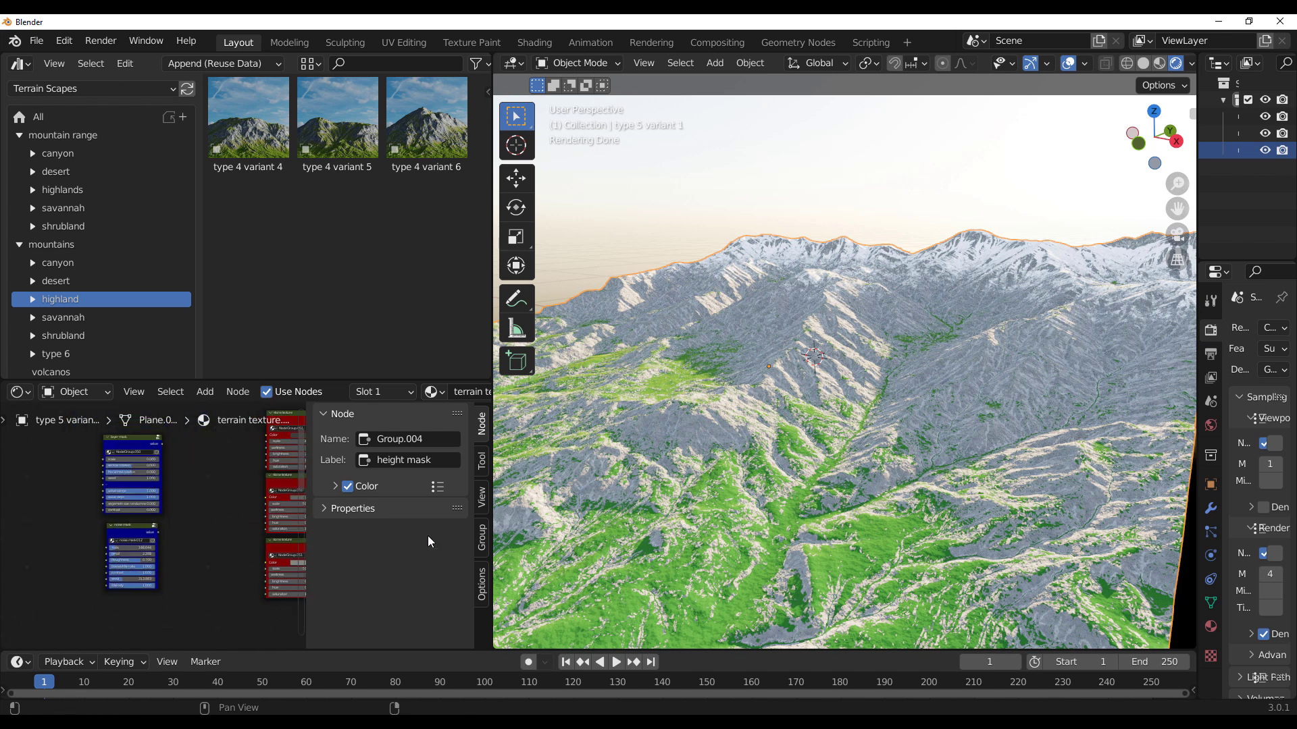
pyautogui.press('n')
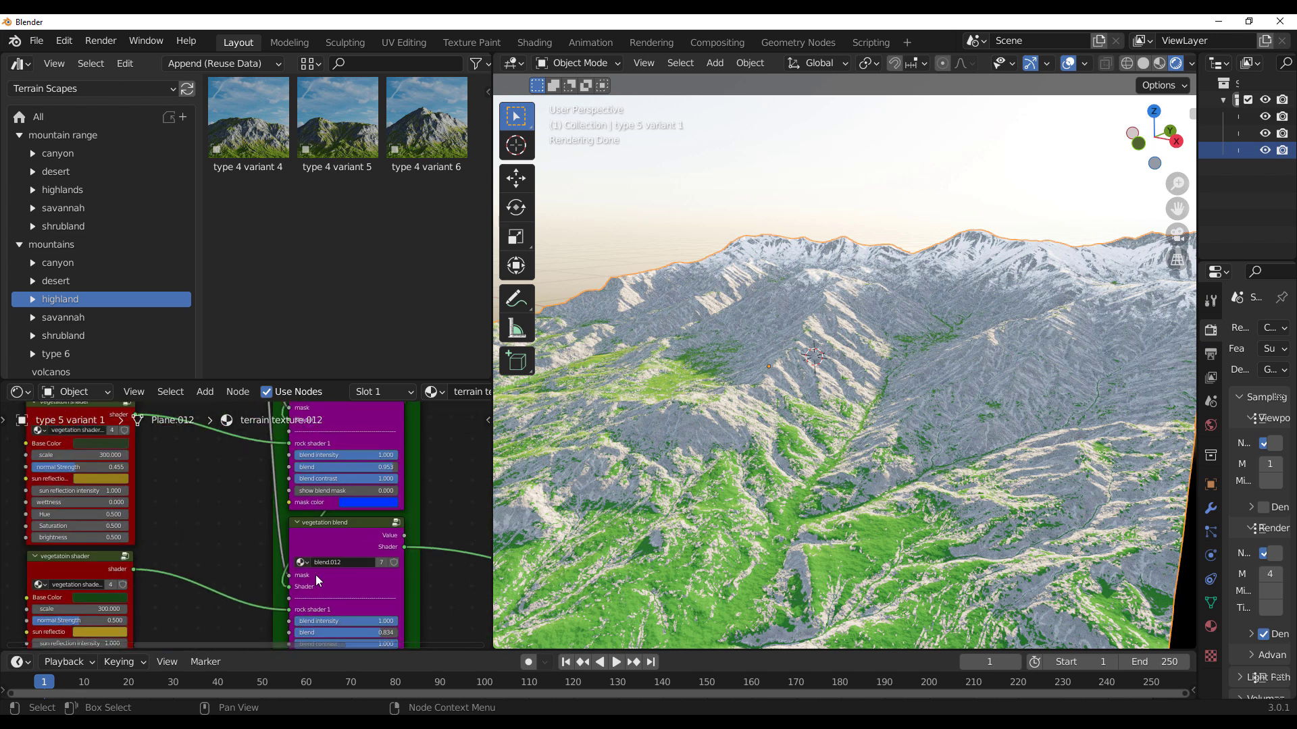
pyautogui.scroll(-2, 281, 509)
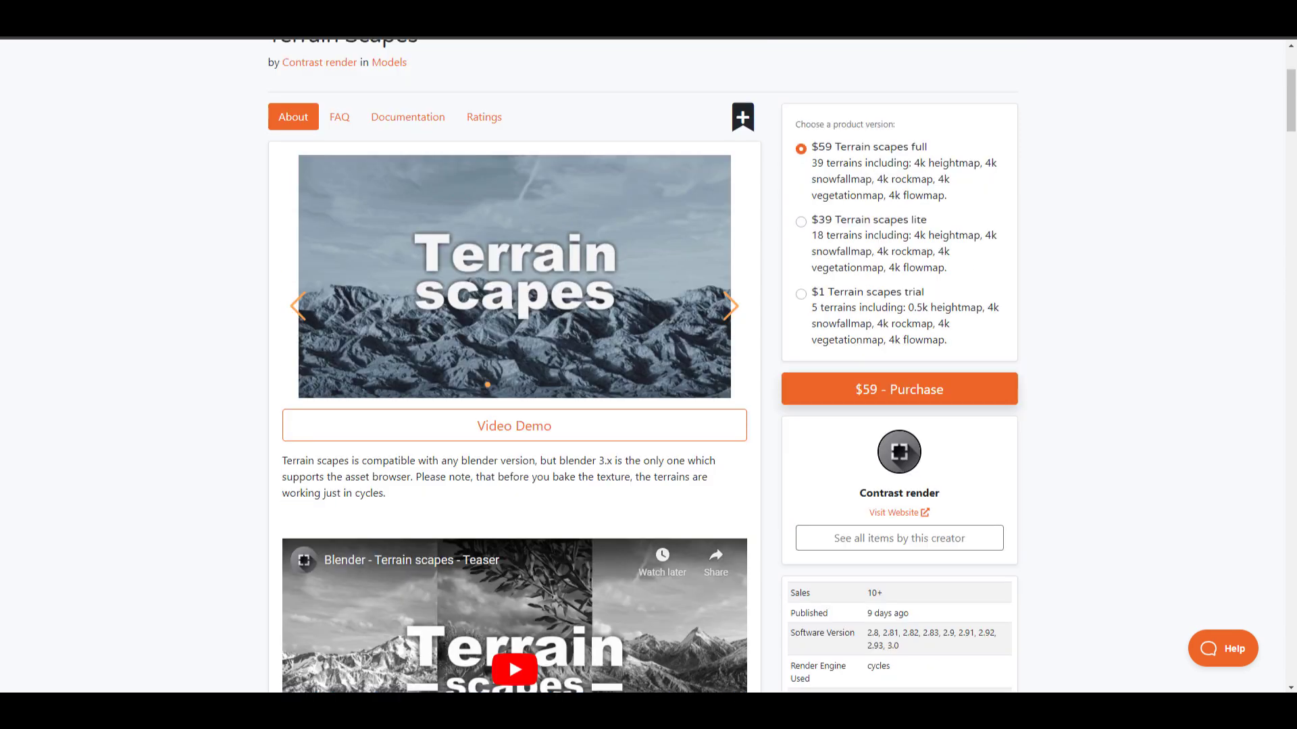
# Scroll the Terrain Scapes page, then advance the gallery two images to the grassy landscape.
pyautogui.scroll(-10, 666, 327)
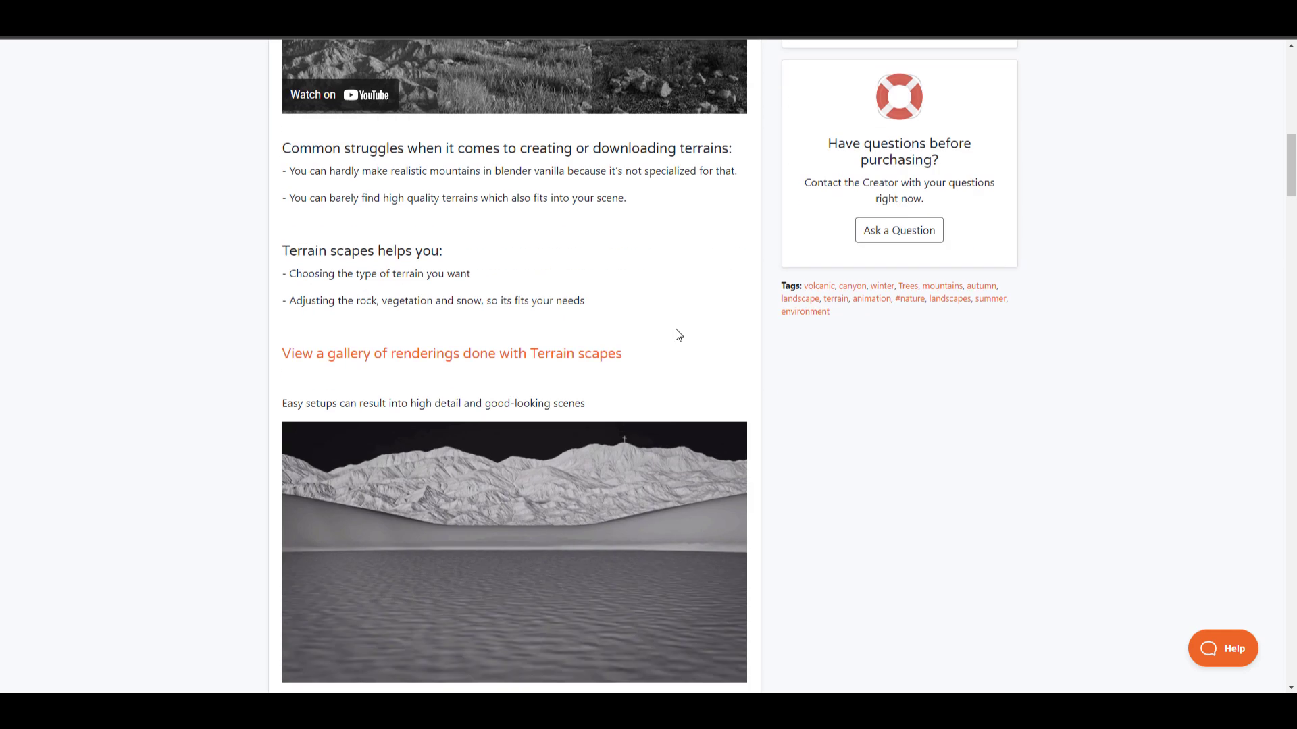
pyautogui.scroll(-5, 695, 334)
pyautogui.scroll(15, 733, 439)
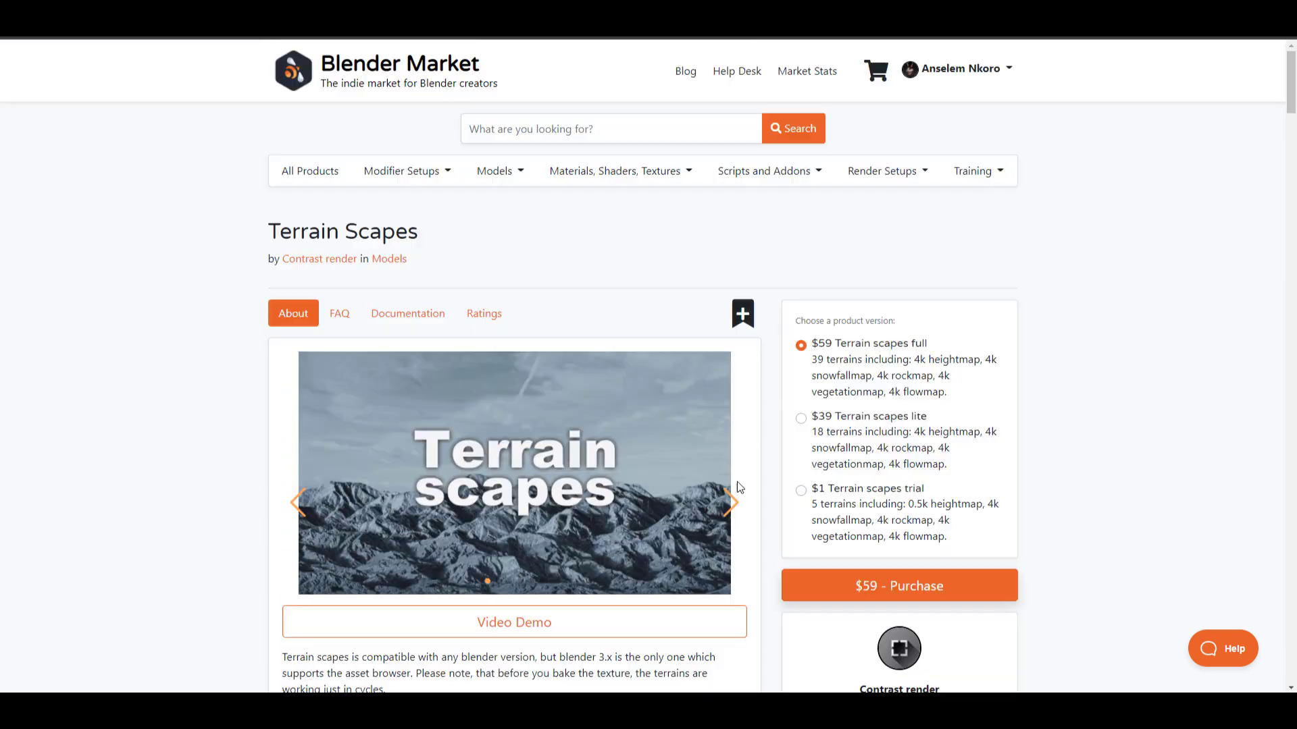
pyautogui.click(729, 504)
pyautogui.click(730, 503)
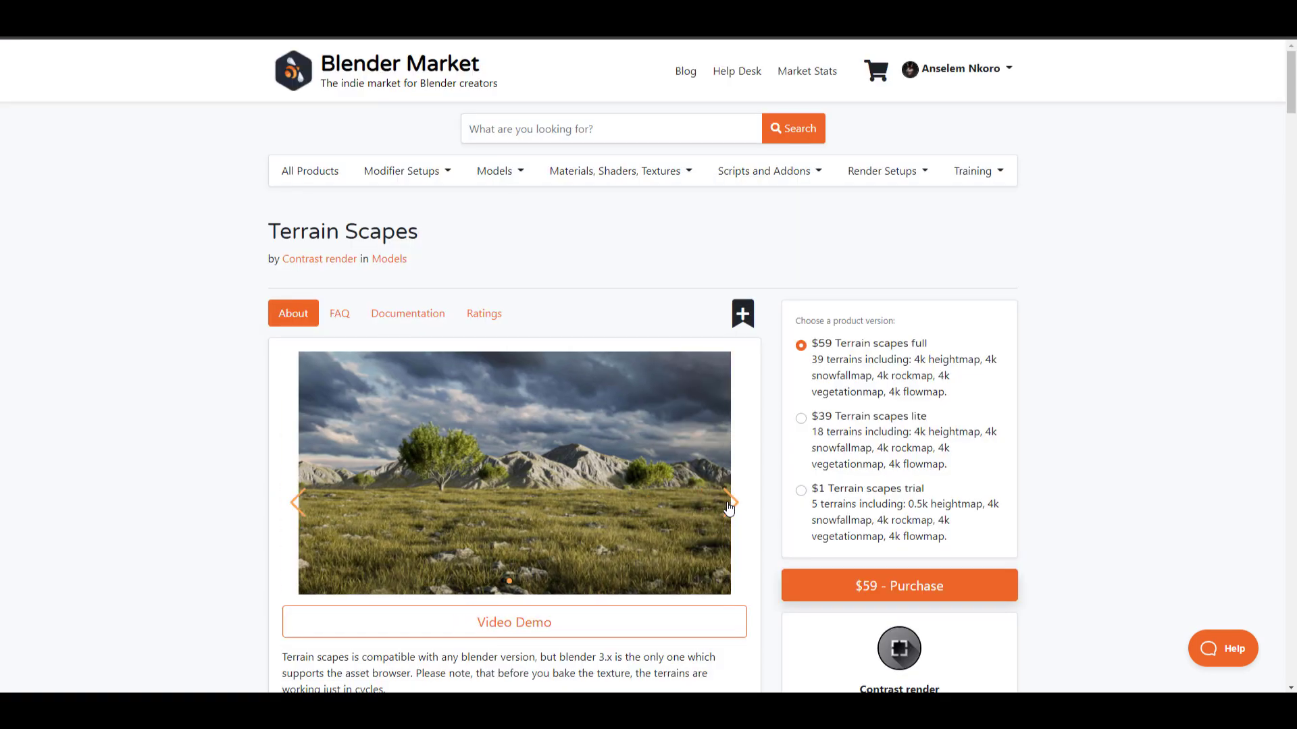